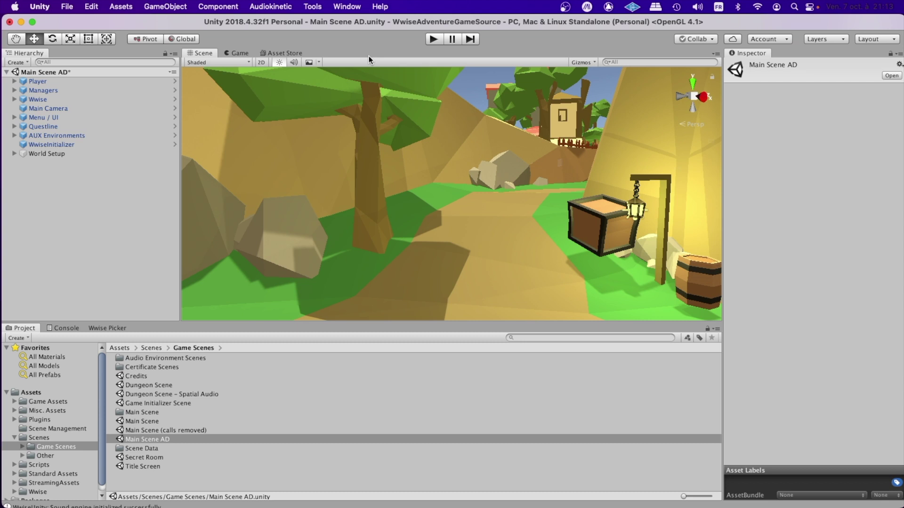
Step: Place the House_VeryFarAway prefab on the path in front of the rocks, then adjust its scale and rotation
right_drag(496, 245, 188, 250)
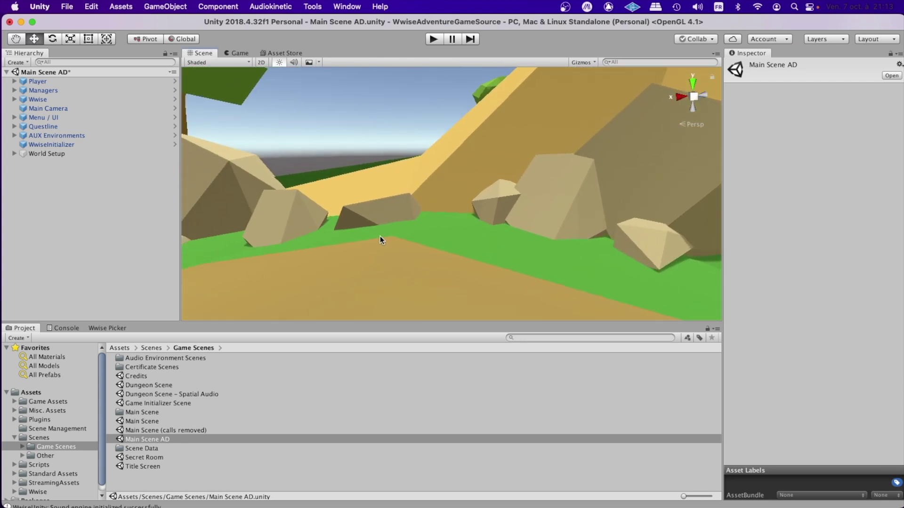
right_drag(380, 236, 335, 236)
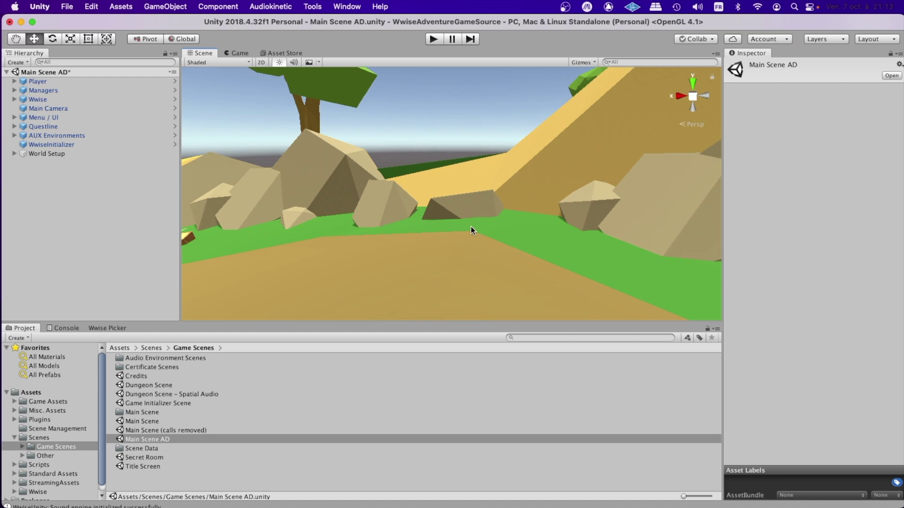
right_drag(470, 227, 432, 218)
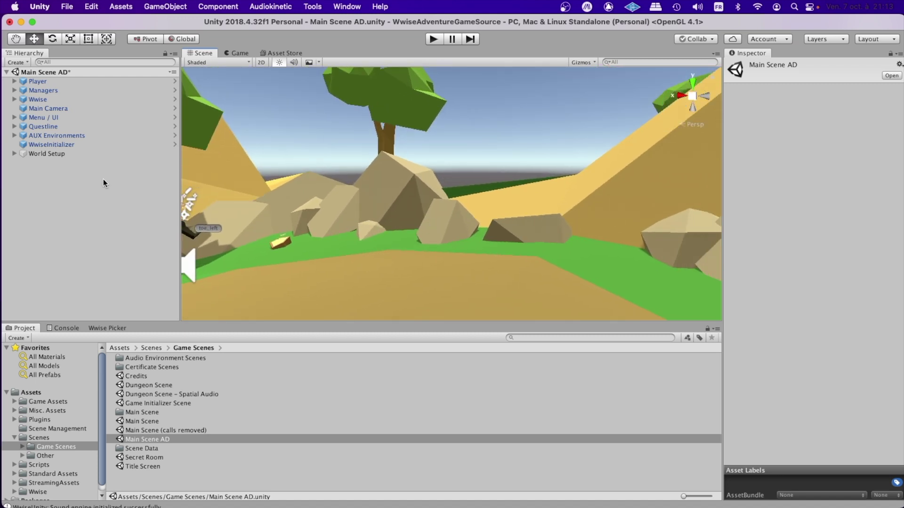
click(35, 375)
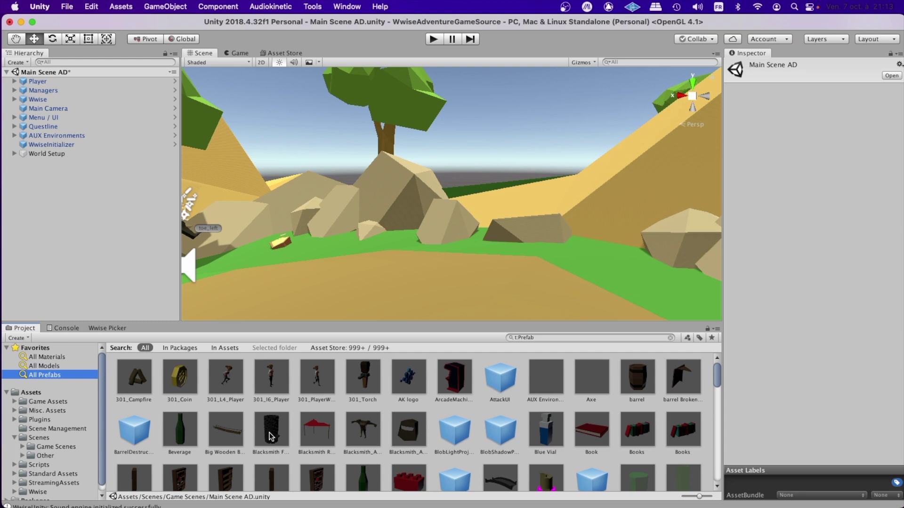
scroll(464, 426, down, 10)
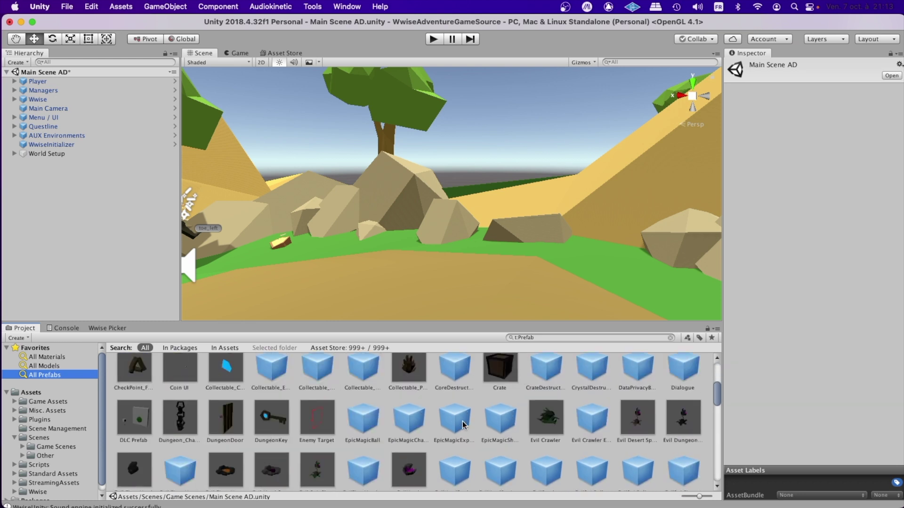
scroll(462, 422, down, 10)
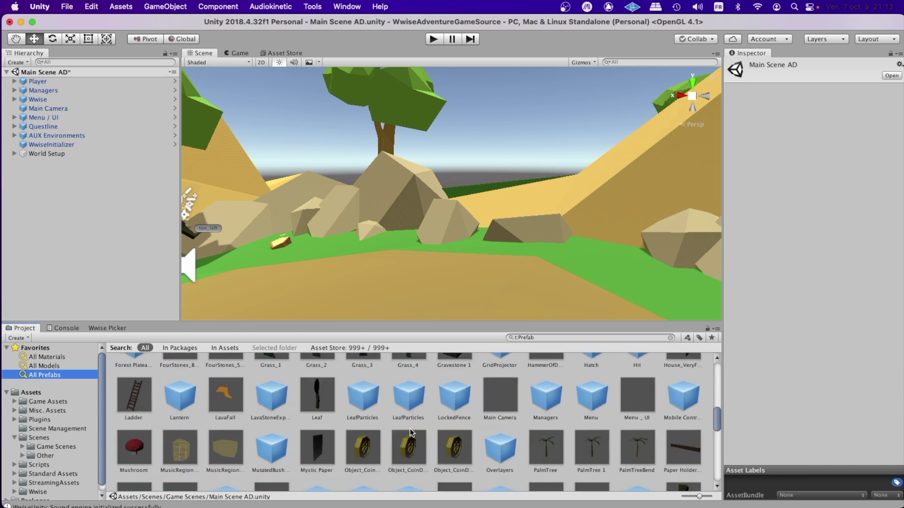
scroll(471, 424, up, 3)
drag(684, 456, 452, 258)
key(r)
key(e)
Step: Add the prefab whose name begins with "Blacksmith F" to the scene beside the house's door
scroll(410, 424, up, 5)
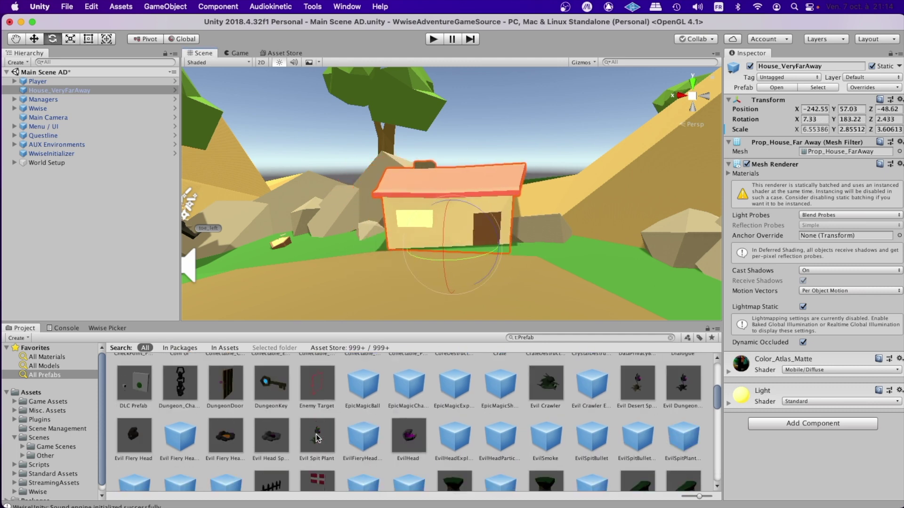
drag(271, 430, 518, 241)
right_drag(518, 241, 482, 193)
drag(482, 193, 483, 195)
right_drag(483, 194, 469, 258)
click(469, 258)
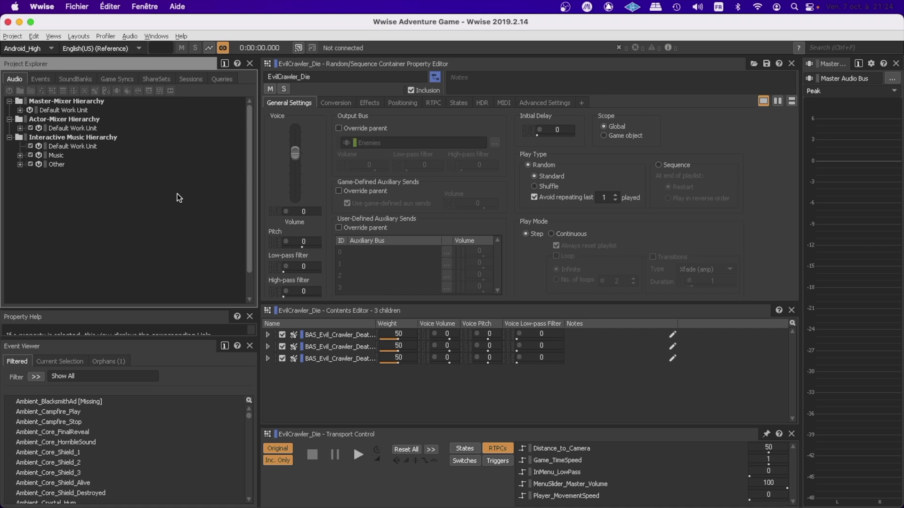
Step: In Wwise, create an Actor-Mixer named Blacksmith Ambiance under Emitters within World, Ambient, Ambiences, Ambiences_Emitters
click(19, 128)
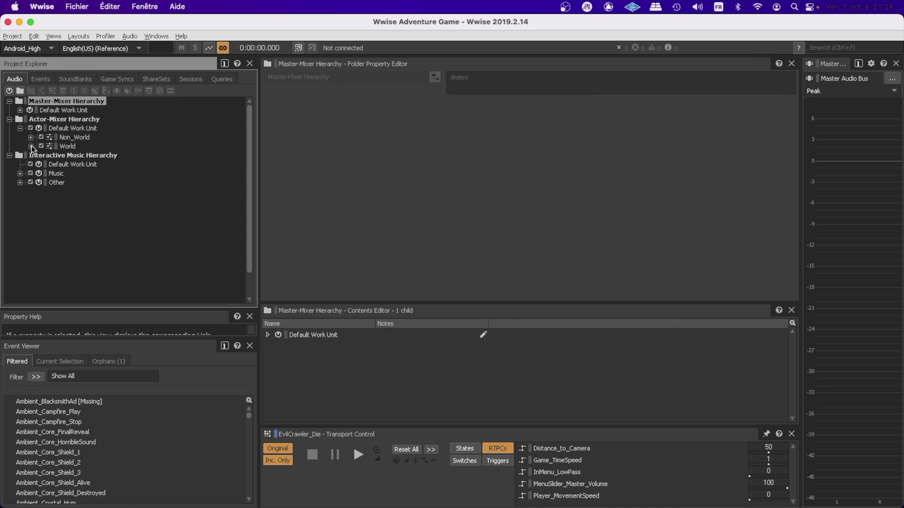
click(30, 146)
click(42, 155)
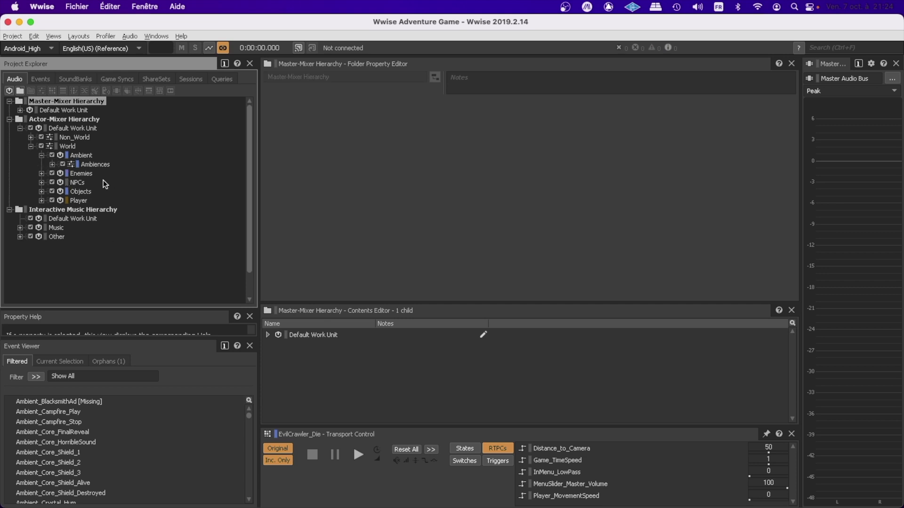
click(52, 164)
click(63, 182)
right_click(113, 209)
mouse_move(141, 188)
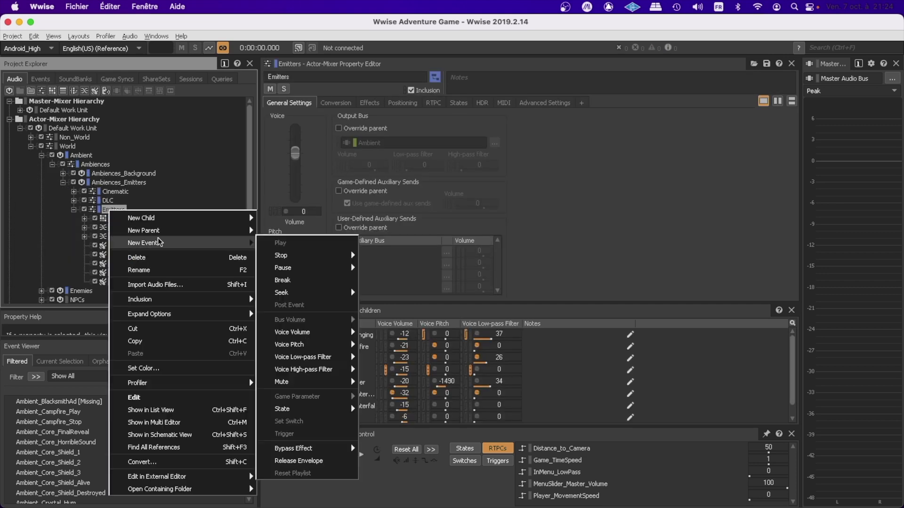
click(283, 198)
text(Blacksmith Amb)
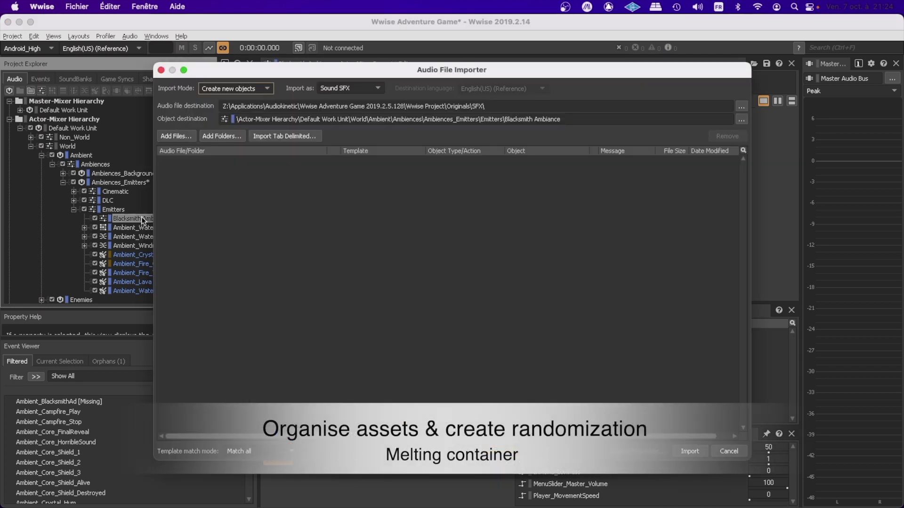
Step: Import the four blacksmith recordings and FireFlameCrackle_S08FI_18_01 into Blacksmith Ambiance as Sound SFX objects
click(176, 136)
click(262, 247)
click(354, 168)
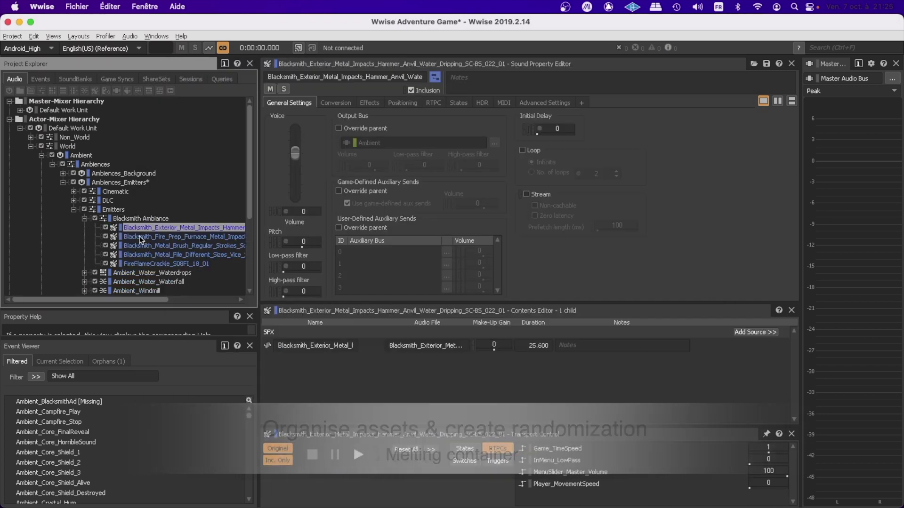
Step: Create a Blend Container named BlackSmith Ambiance Blend inside Blacksmith Ambiance and move the FireFlameCrackle sound into it
right_click(140, 220)
mouse_move(171, 227)
click(339, 306)
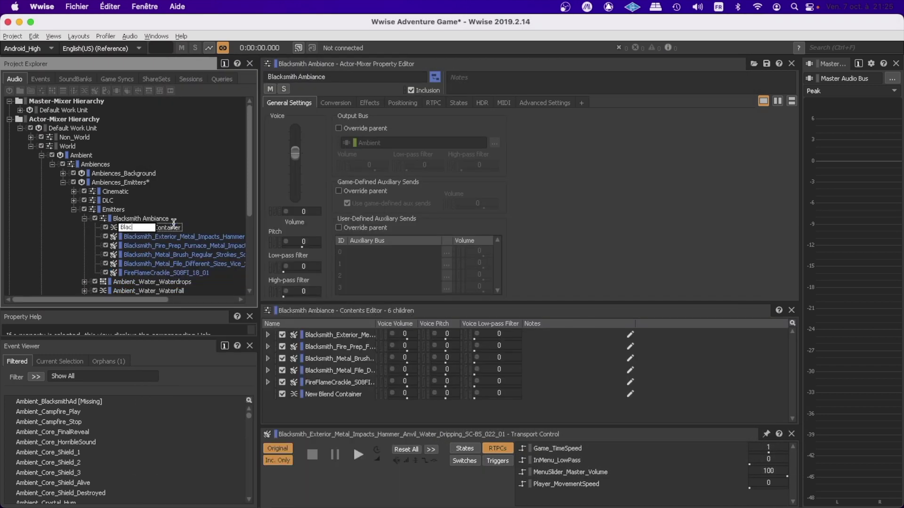
text(BlackSmith Ambiance Blend)
key(Return)
drag(150, 278, 150, 228)
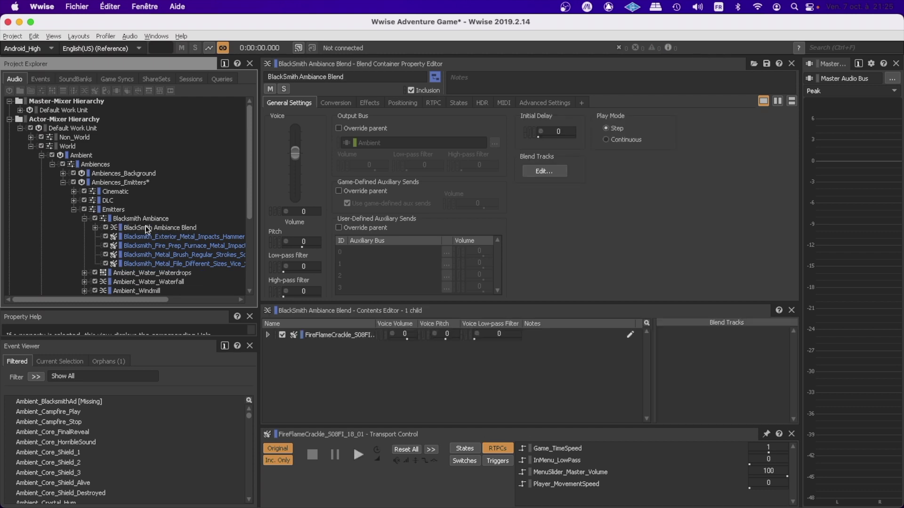
Step: Create a Random Container named Random Acitivity inside BlackSmith Ambiance Blend
right_click(144, 226)
click(339, 241)
text(Random Activvity)
key(Return)
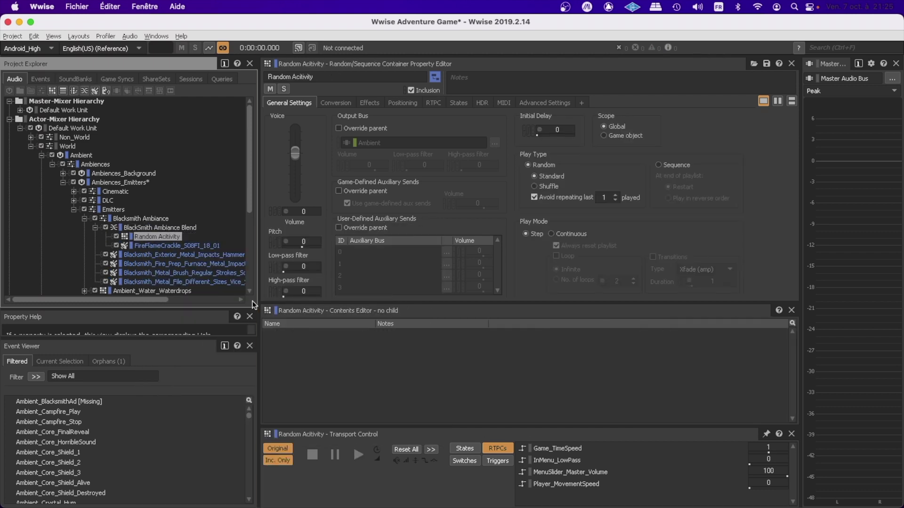
Step: Create a Random Container named Random Hamer inside Blacksmith Random Acitivity and move the Blacksmith_Exterior metal impacts sound into it
drag(156, 255, 163, 237)
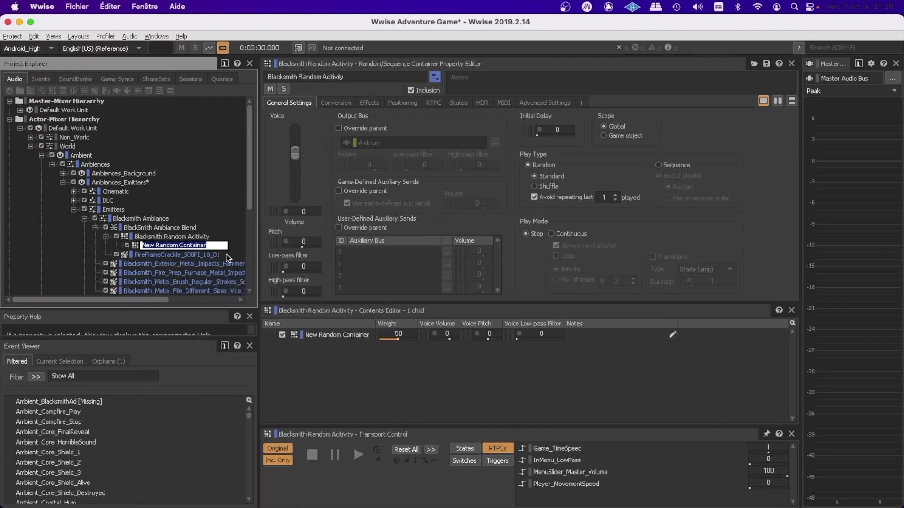
text(Random Hamer)
key(Return)
Step: Add a Sound SFX named Silence to Random Hamer and give it a Wwise Silence source
right_click(151, 249)
click(348, 278)
text(Silence)
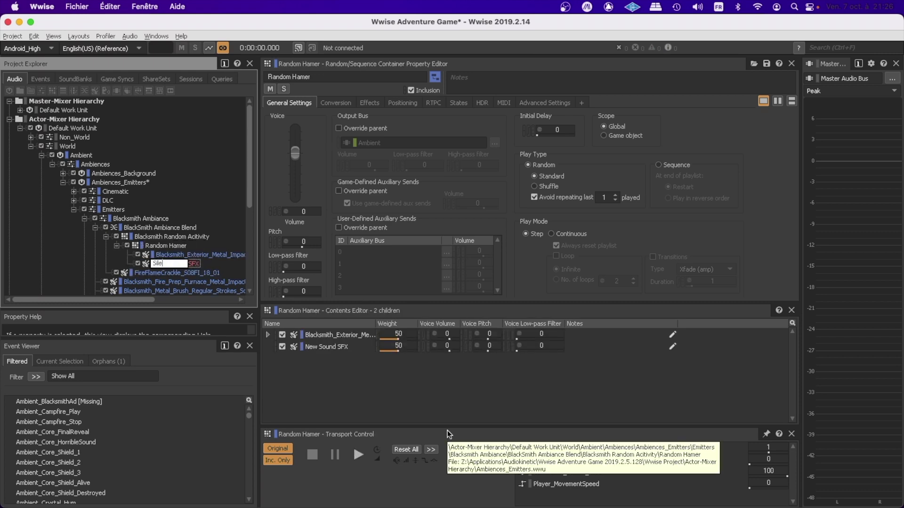
key(Return)
click(756, 331)
click(802, 399)
Step: Create a Random Container named Random Scratch in Blacksmith Random Acitivity and move the furnace, metal brush and metal file sounds into it
right_click(153, 239)
click(339, 236)
text(Random Scratch)
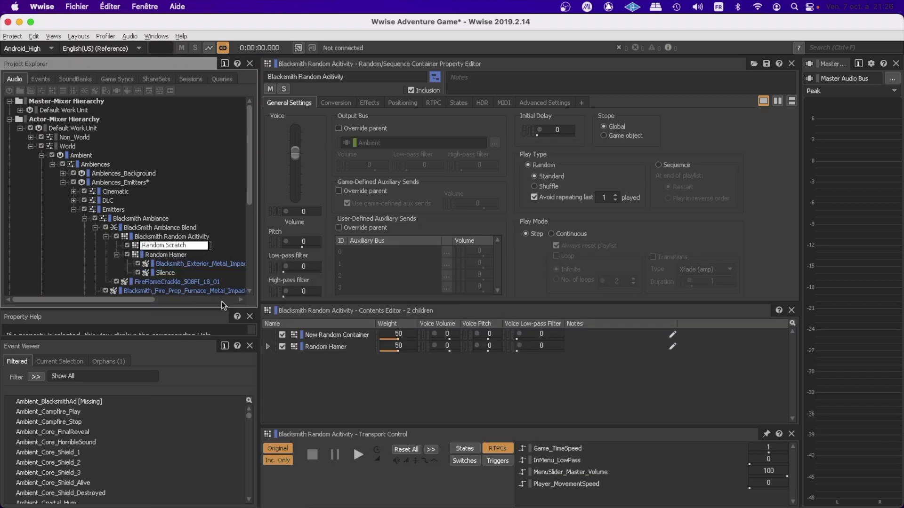
key(Return)
scroll(164, 254, down, 2)
click(158, 246)
ctrl+click(153, 237)
ctrl+click(160, 254)
drag(163, 245, 160, 191)
Step: Add a Sound SFX named Silence to Random Scratch and give it a Wwise Silence source
click(117, 218)
right_click(163, 219)
click(343, 276)
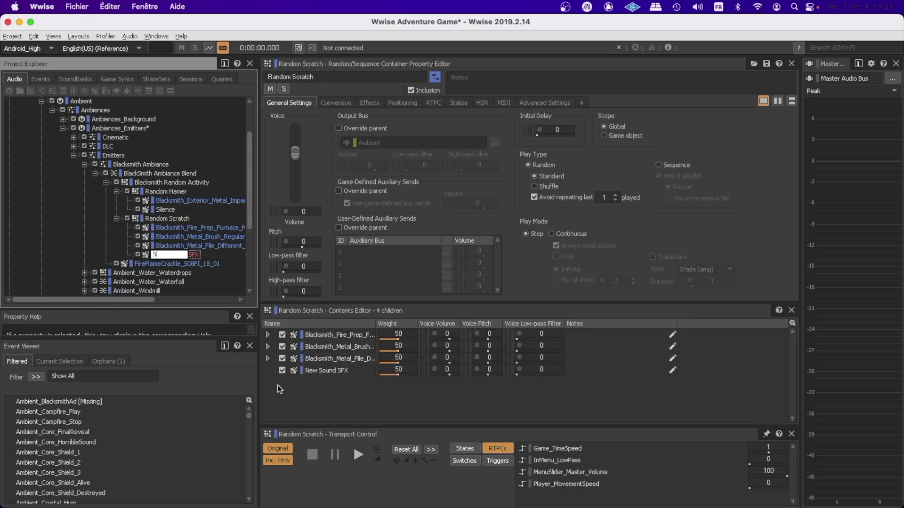
text(Silence)
key(Return)
click(756, 332)
click(798, 398)
Step: Create a Sequence Container named Blacksmith Random sequence inside BlackSmith Ambiance Blend
right_click(152, 174)
click(339, 206)
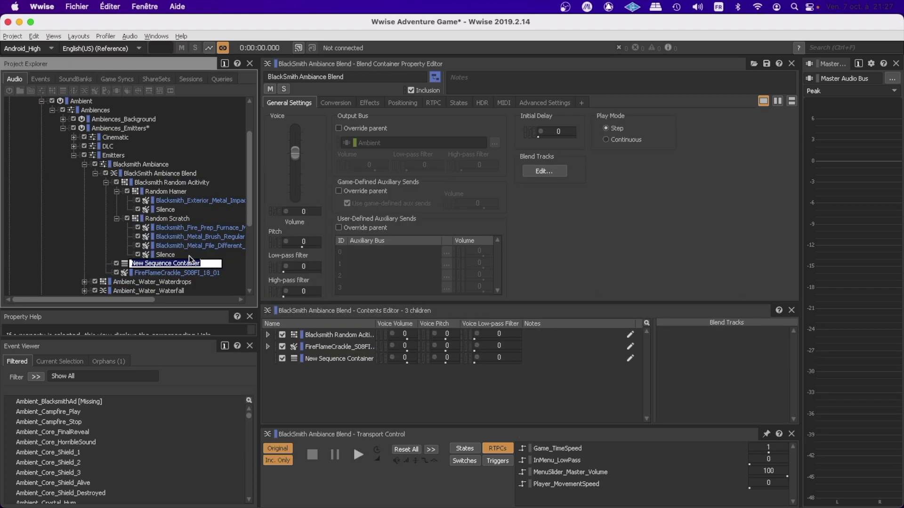
text(Blacksmith Random sequence)
key(Return)
Step: Move Random Hamer, Random Scratch and Blacksmith Random Acitivity into Blacksmith Random sequence
click(155, 192)
ctrl+click(155, 219)
drag(155, 219, 155, 265)
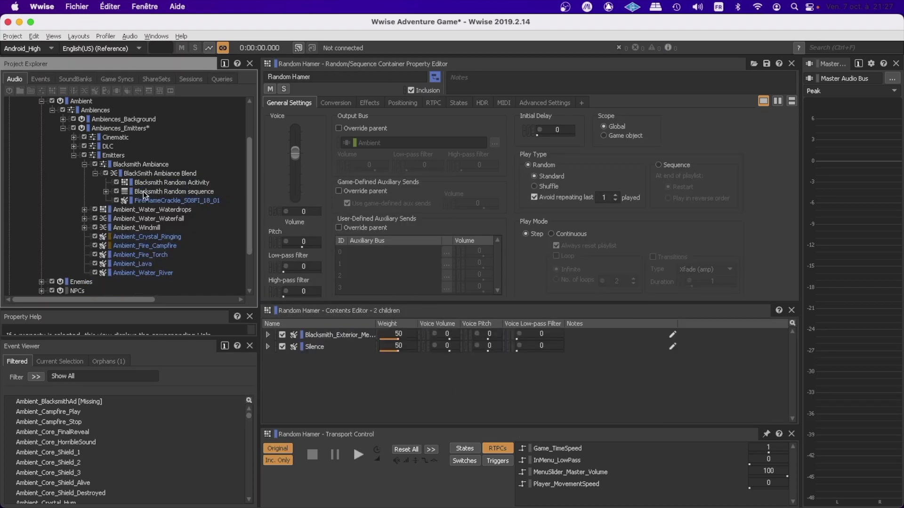
click(106, 192)
drag(143, 183, 162, 192)
Step: Nest Random Hamer and Random Scratch back inside Blacksmith Random Acitivity and open the duration of Random Scratch's Silence
click(162, 201)
ctrl+click(162, 209)
click(117, 192)
click(128, 210)
click(176, 245)
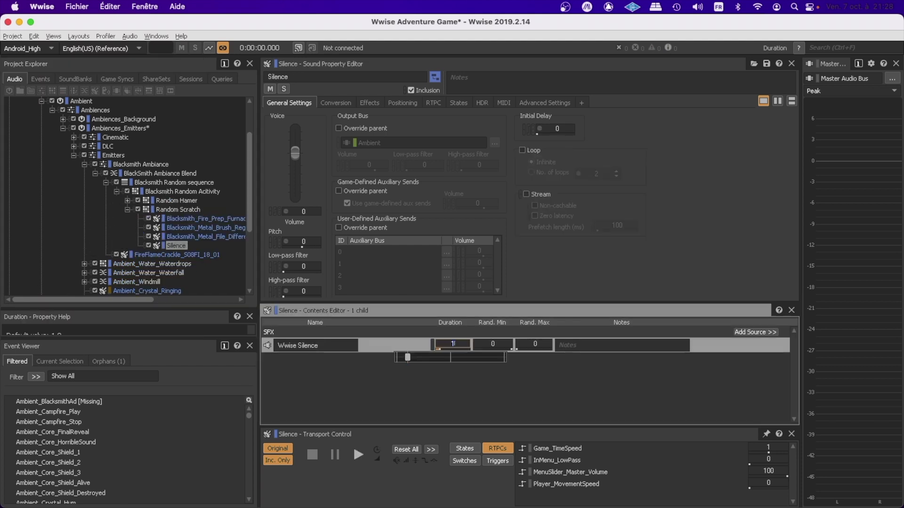
Step: Set Random Hamer and Blacksmith Random Acitivity to Shuffle, with Blacksmith Random Acitivity avoiding repeats of the last 2 played
click(127, 200)
click(177, 200)
click(549, 187)
click(182, 192)
click(548, 187)
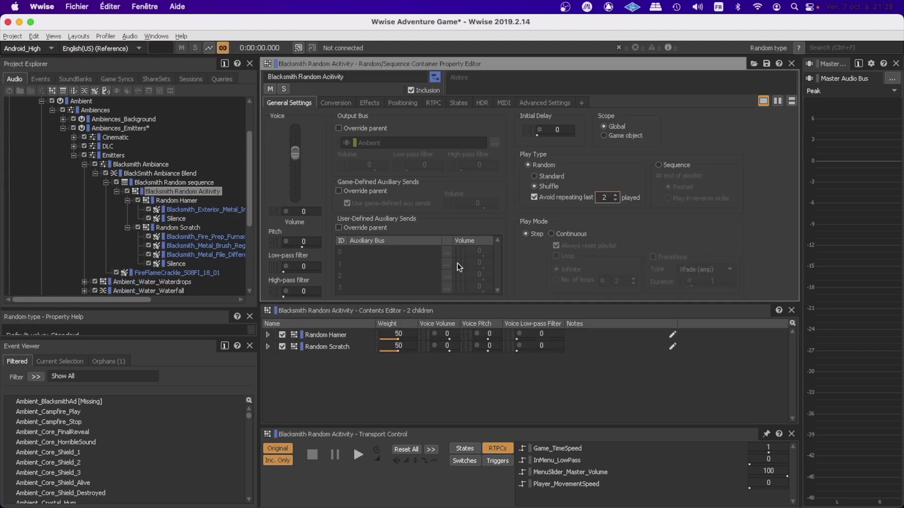
Step: Randomize the metal brush sound's initial delay with a max offset of 9, and Random Scratch's voice pitch from -20 to 20
click(198, 246)
double_click(540, 129)
click(590, 184)
double_click(613, 207)
text(6)
key(Return)
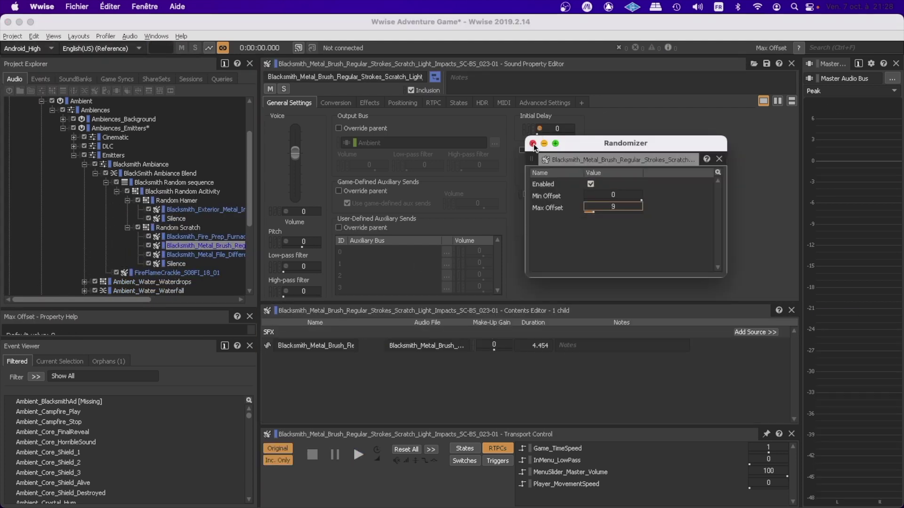
click(532, 143)
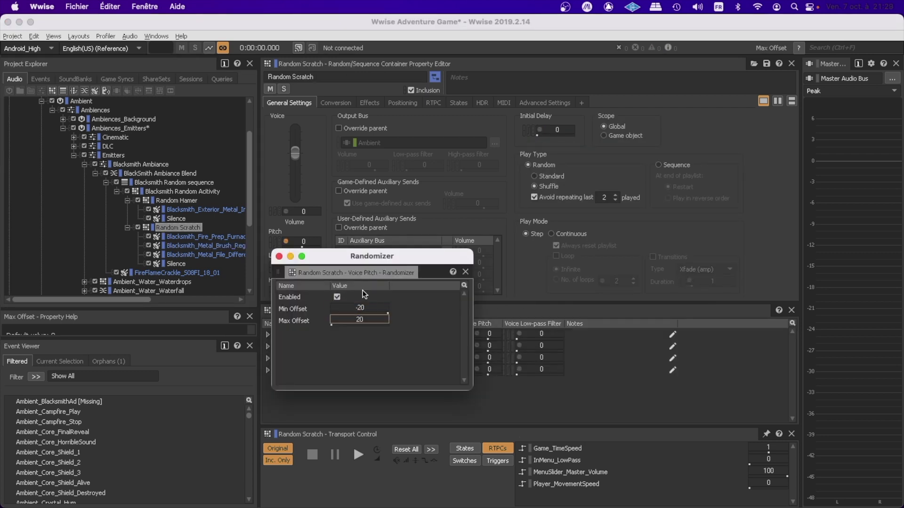
click(281, 261)
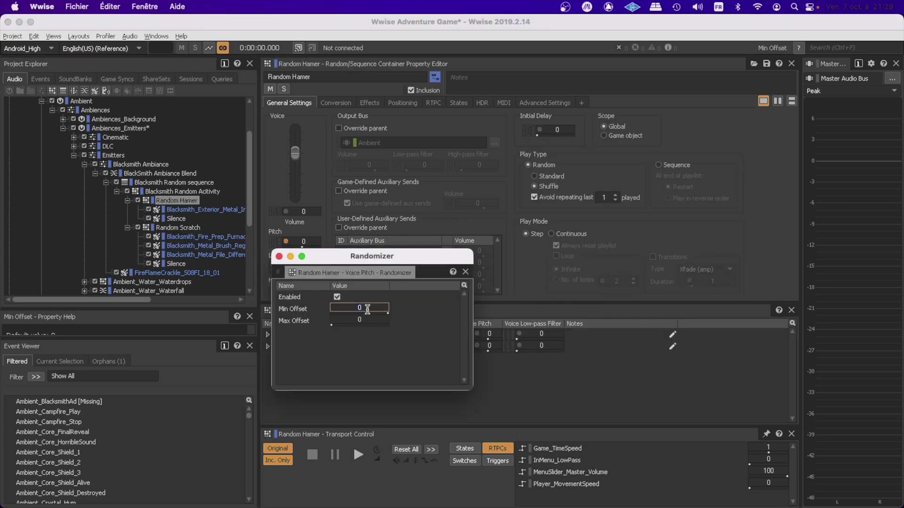
Step: Put Blacksmith Random Acitivity in Blacksmith Random sequence's playlist and set the sequence to continuous, looping playback
click(169, 192)
key(Up)
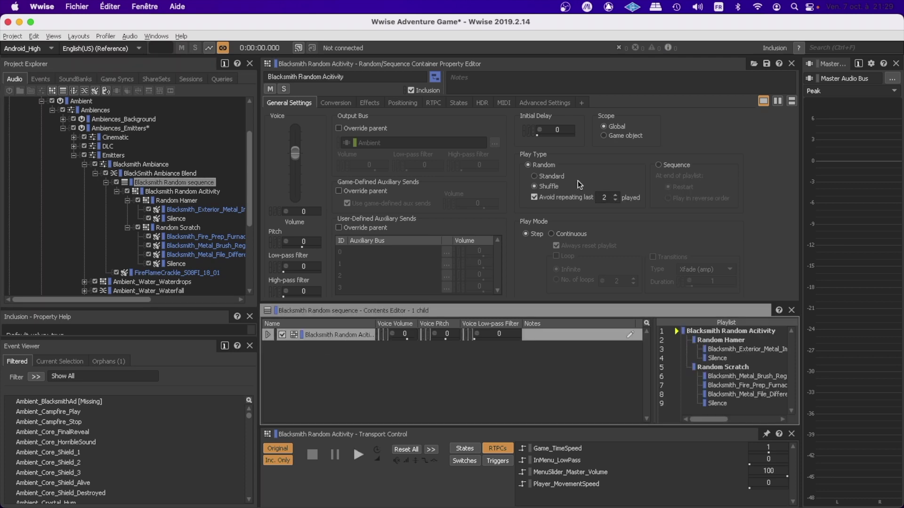
click(551, 234)
click(556, 256)
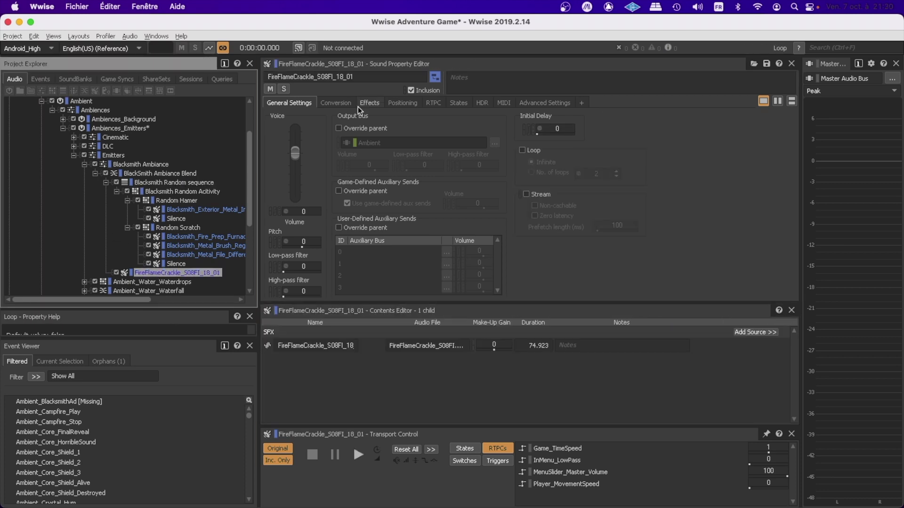
Step: Override FireFlameCrackle_S08FI_18_01's effects with the Low_Pass_20KHz Parametric EQ, play the sound, and set Band 3's low-pass frequency to 3943
click(286, 162)
click(579, 346)
click(761, 164)
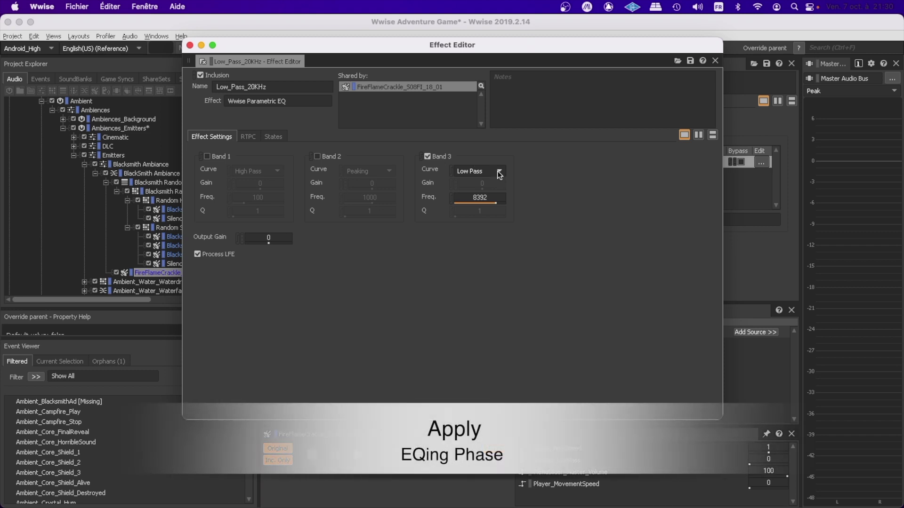
key(space)
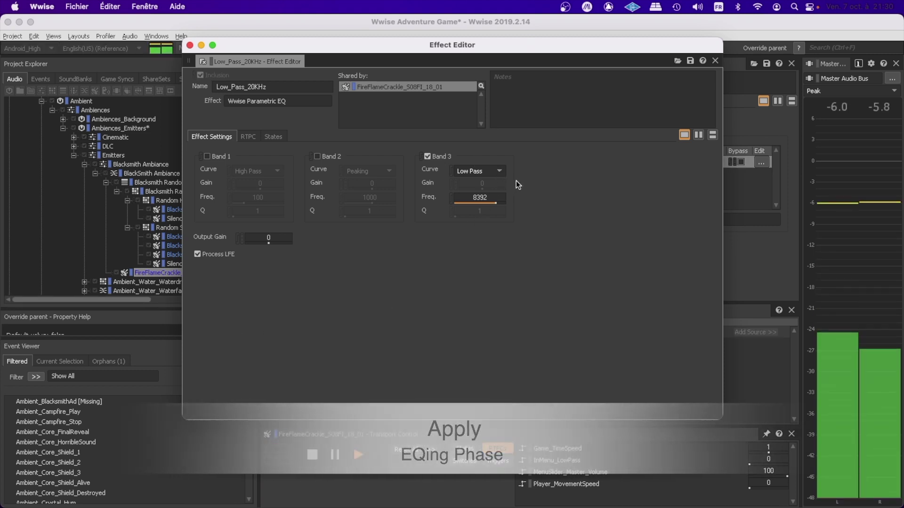
mouse_move(498, 203)
mouse_down()
mouse_move(510, 211)
mouse_move(486, 211)
mouse_move(494, 210)
mouse_up()
Step: Enable Band 1 as a Low Shelf with a gain of 2, and enable the Band 2 peaking filter
click(207, 156)
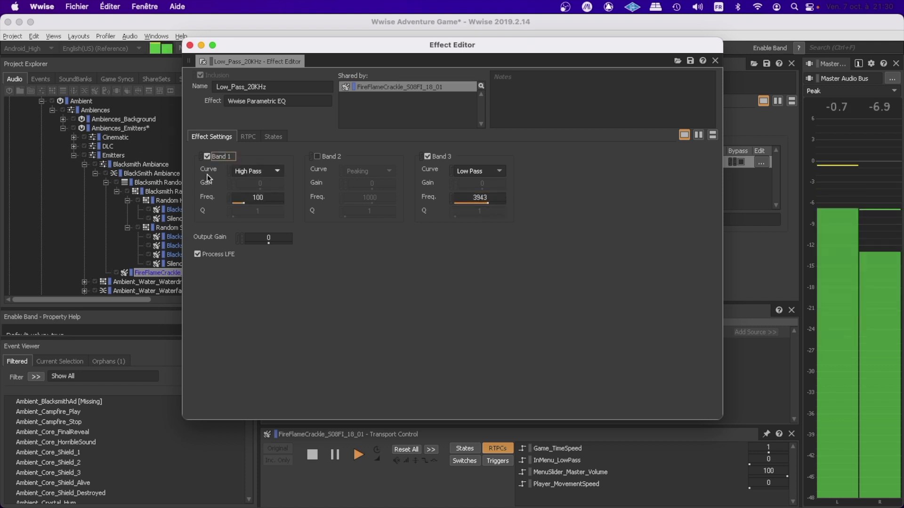
click(274, 172)
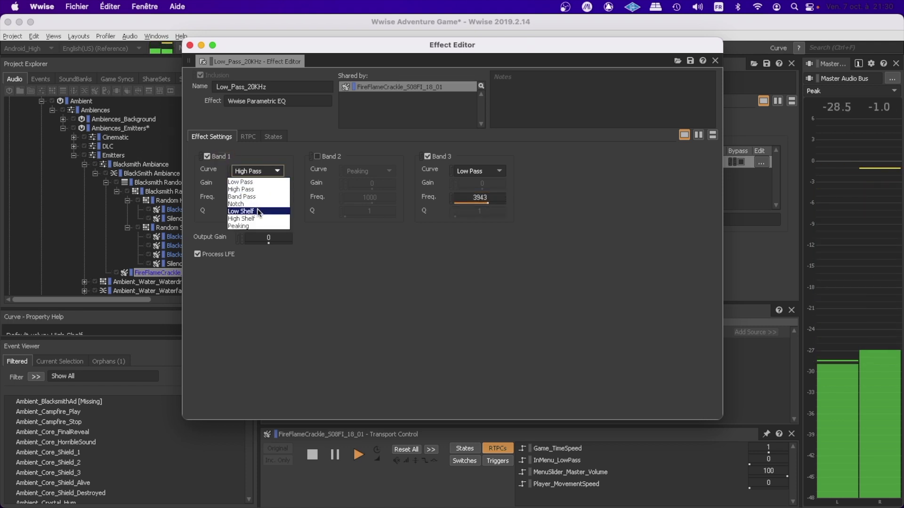
click(258, 212)
drag(259, 189, 268, 193)
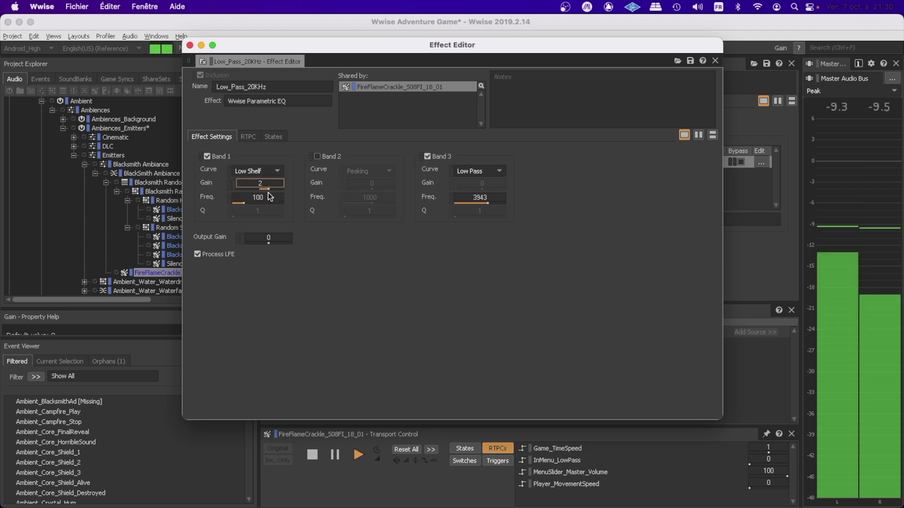
click(314, 157)
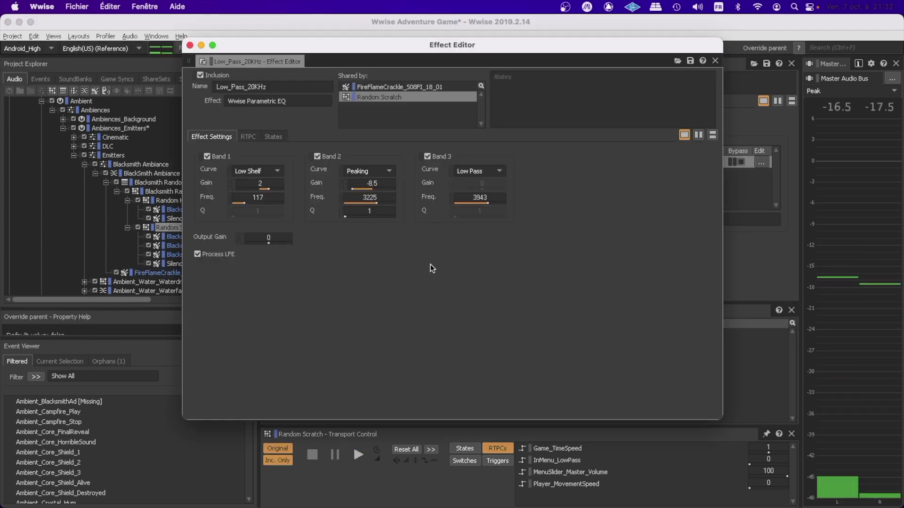
Step: Inspect the blacksmith containers and the metal brush sound, and play Blacksmith Random sequence on its own
click(552, 189)
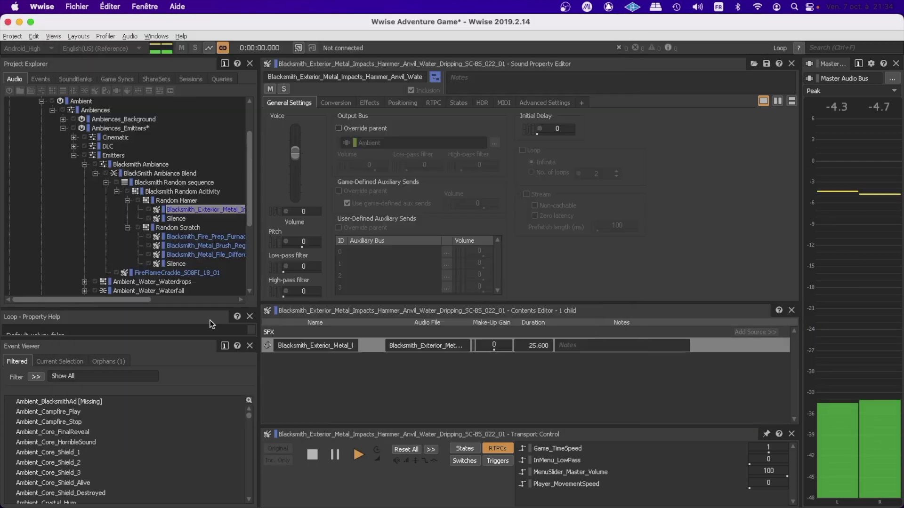
click(152, 183)
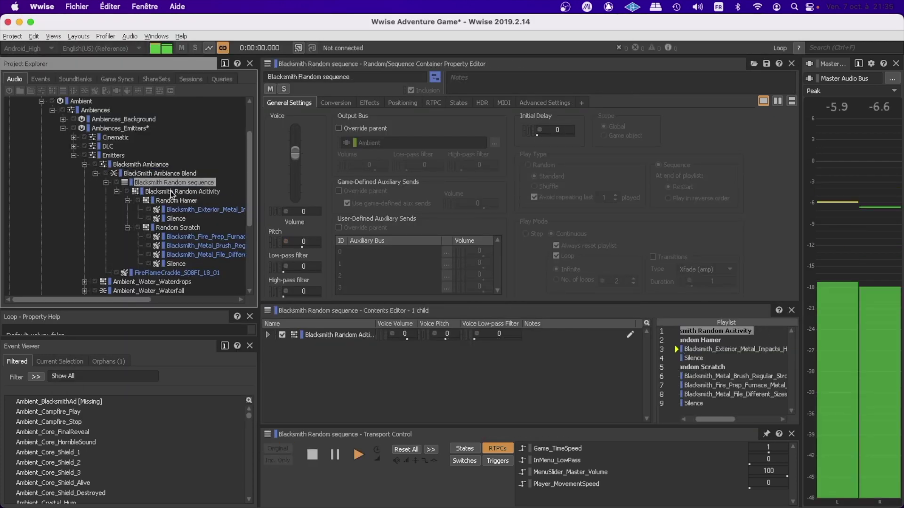
click(155, 174)
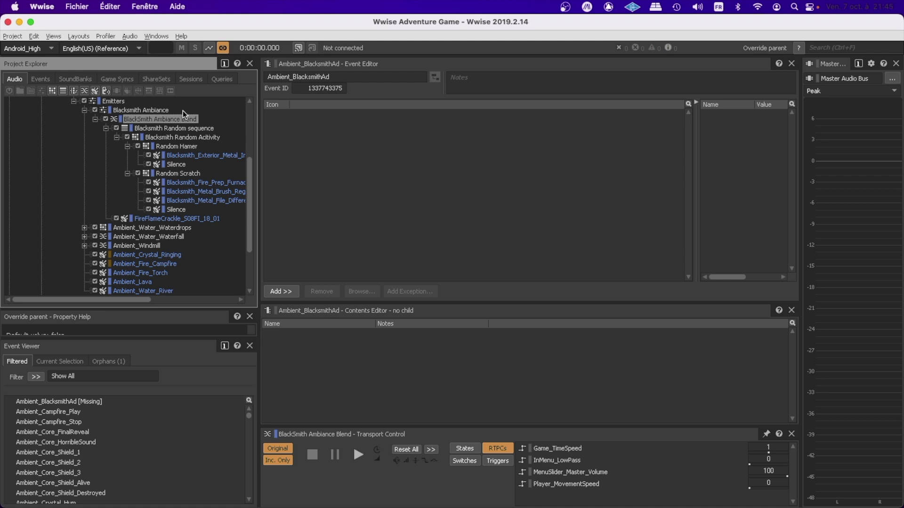
click(167, 128)
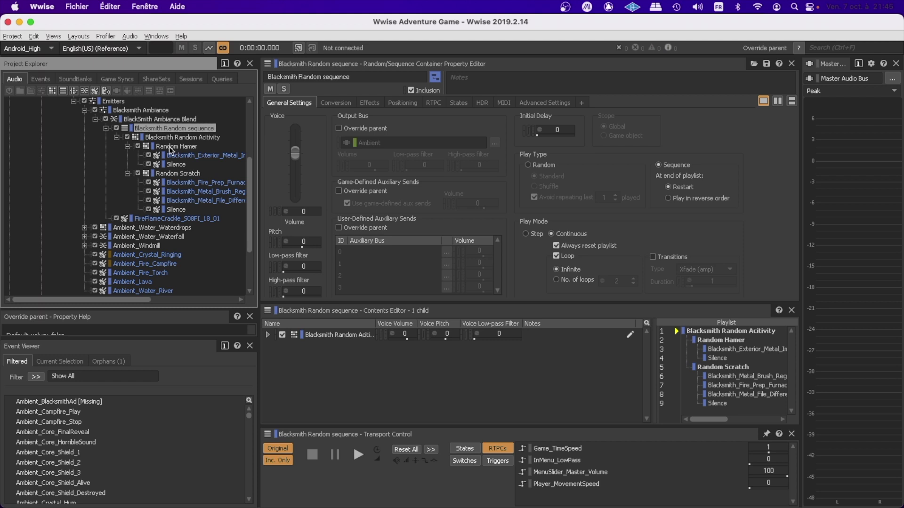
click(191, 192)
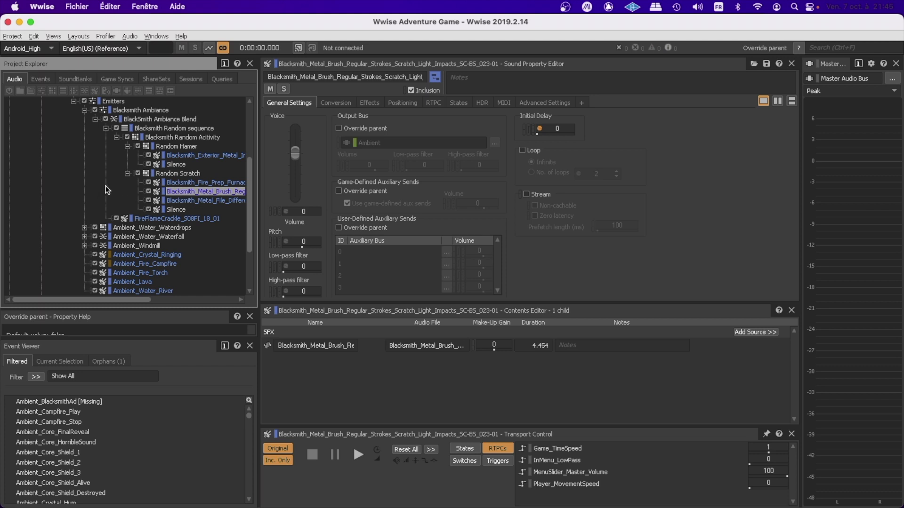
click(145, 127)
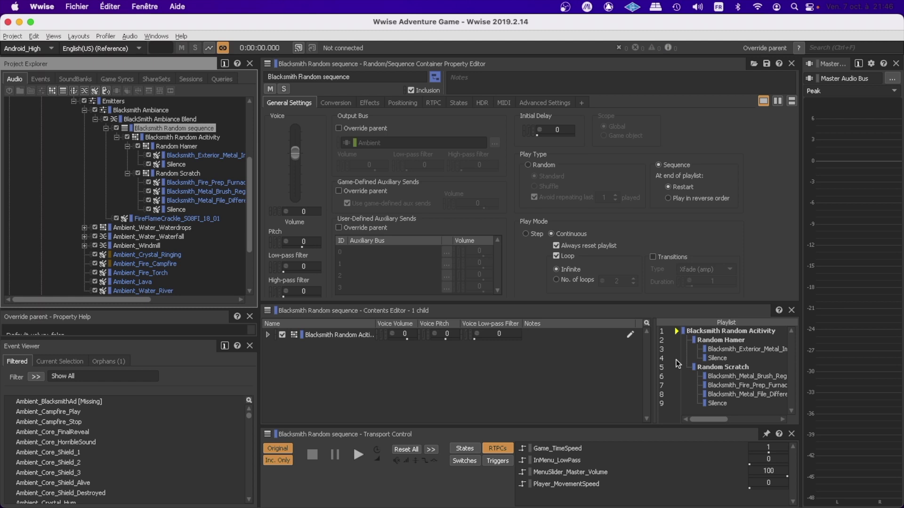
key(space)
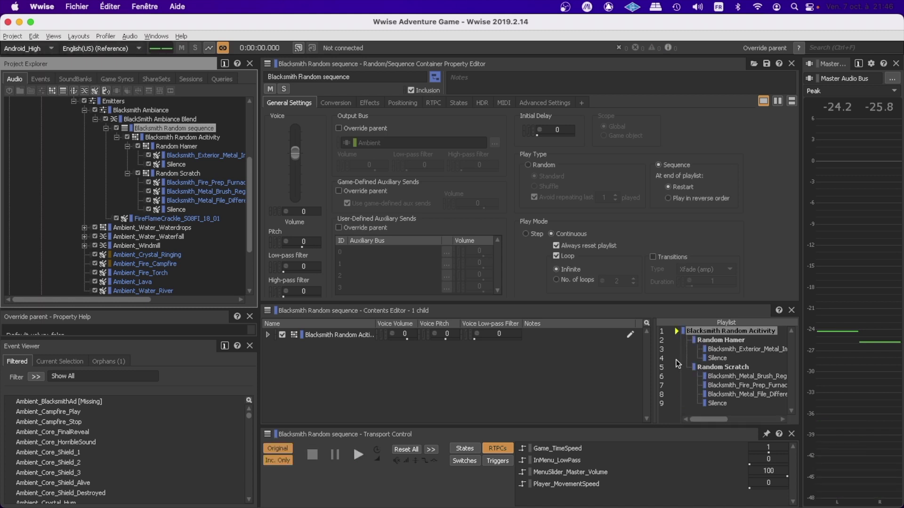
Step: Play the full BlackSmith Ambiance Blend and set FireFlameCrackle_S08FI_18_01's voice volume to -1
click(134, 119)
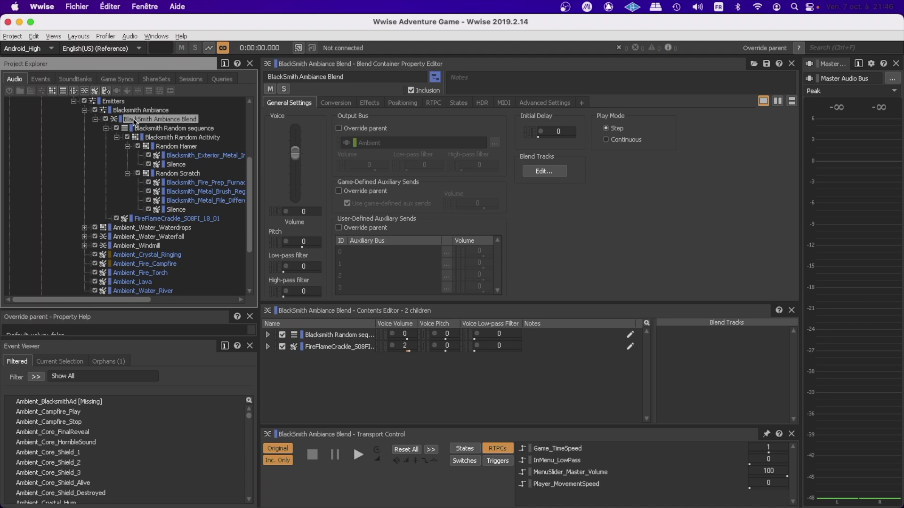
key(space)
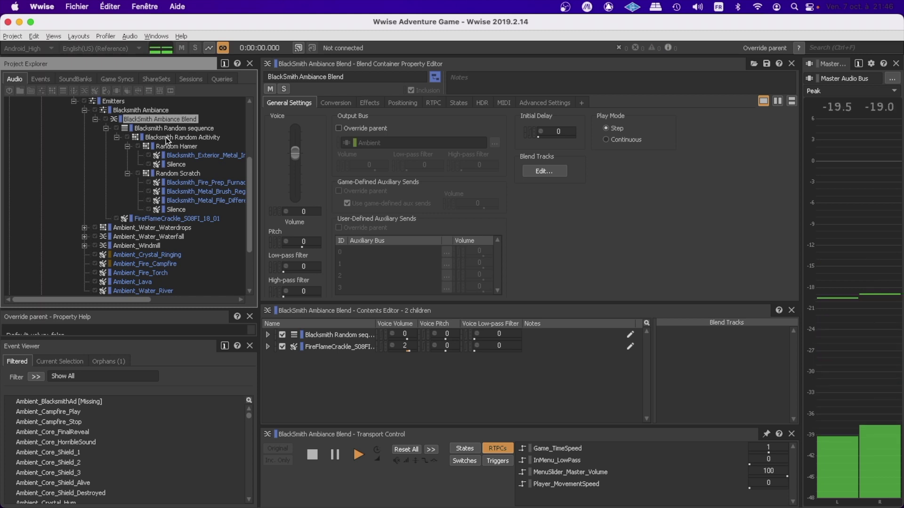
click(149, 218)
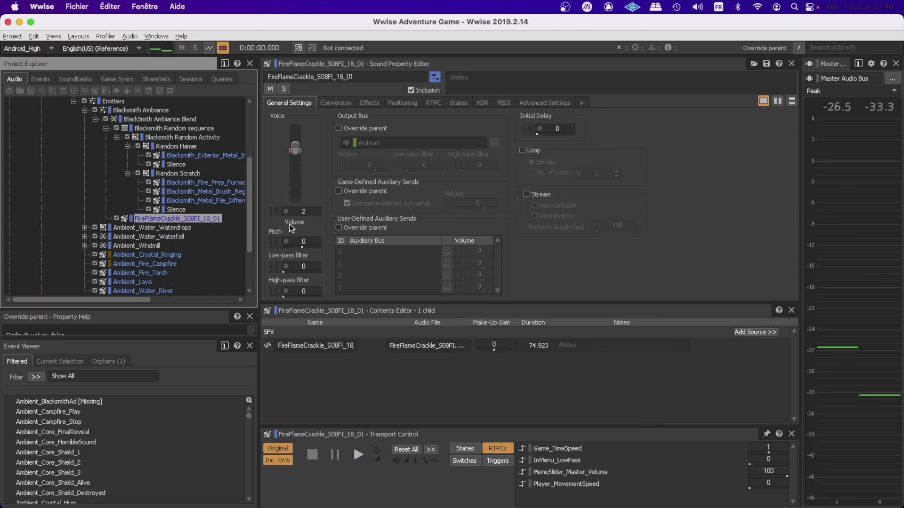
drag(293, 146, 295, 155)
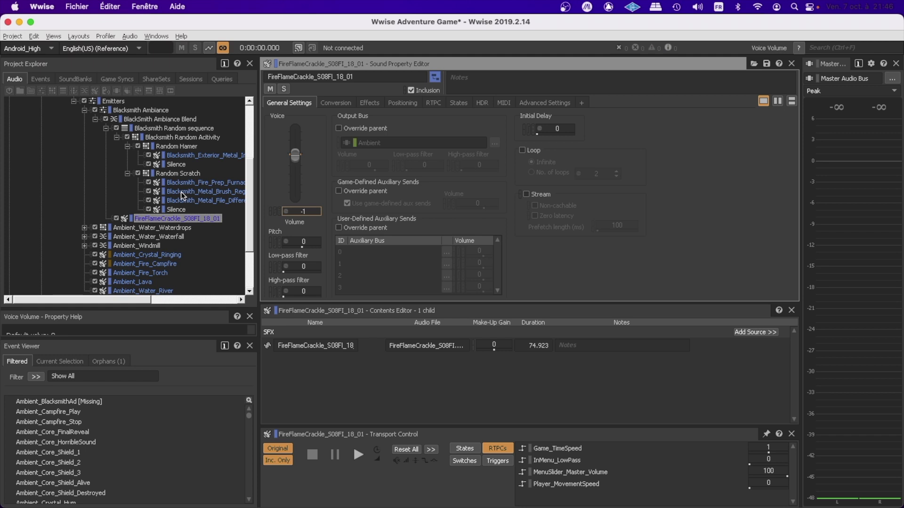
Step: Open the Ambient_BlacksmithAd event and locate the blacksmith ambience in the audio hierarchy as its target
click(47, 79)
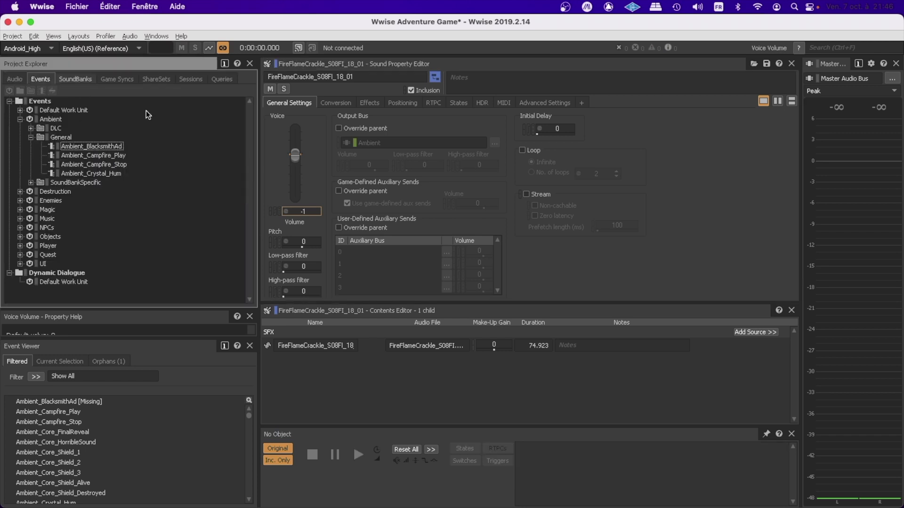
click(73, 149)
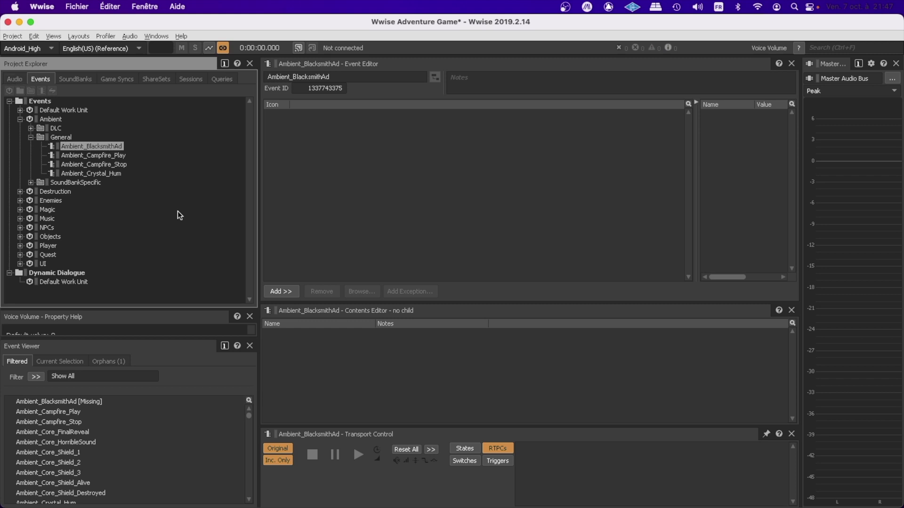
click(14, 80)
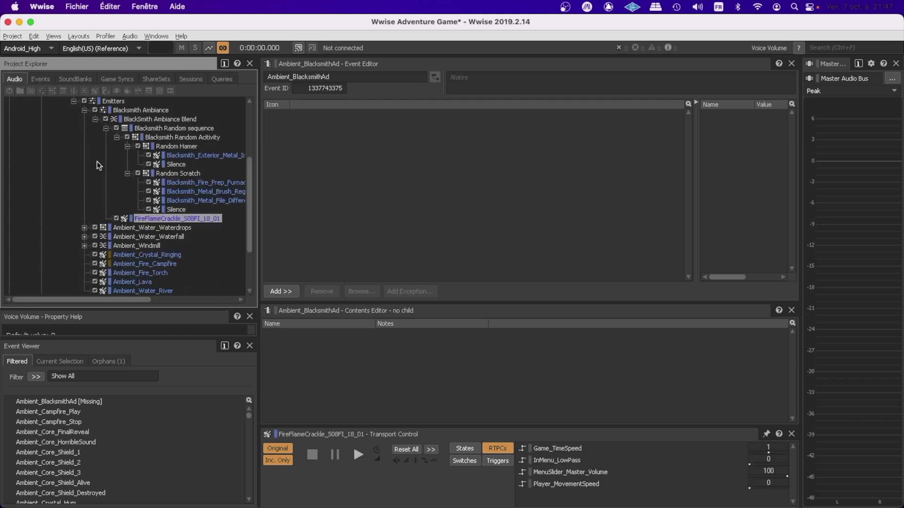
click(40, 79)
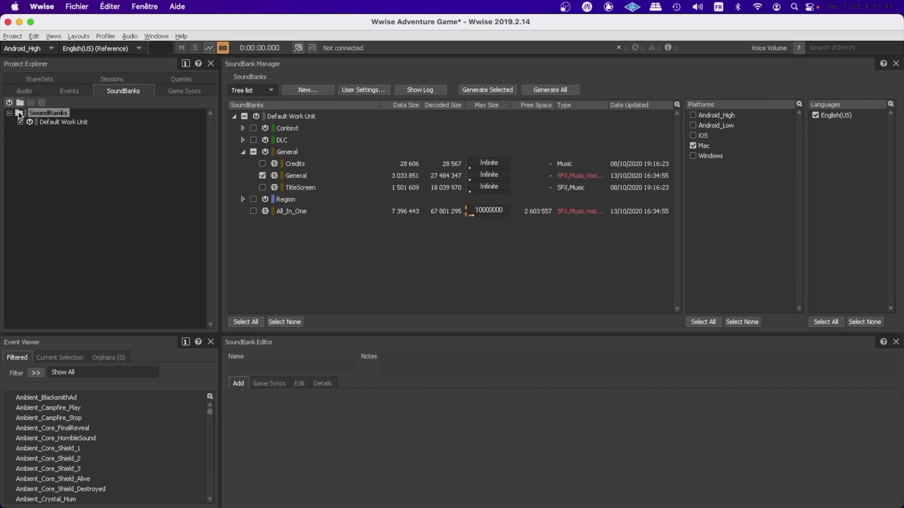
Step: Add the Ambient work unit's General events folder to the General SoundBank and generate that bank for Mac
click(296, 175)
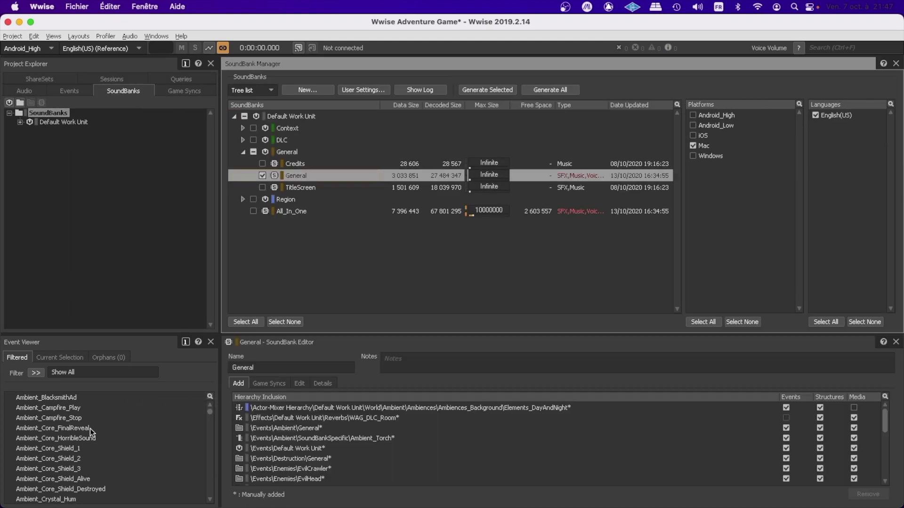
click(69, 90)
drag(60, 149, 347, 431)
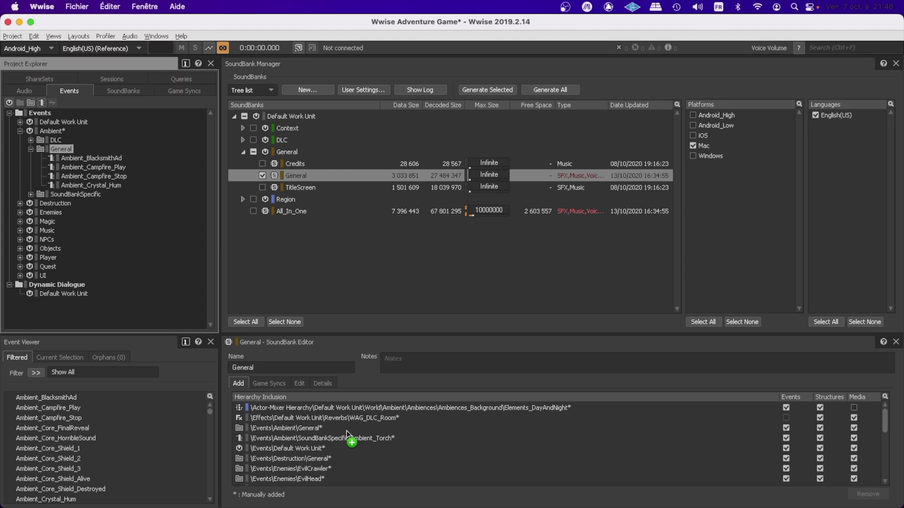
click(487, 90)
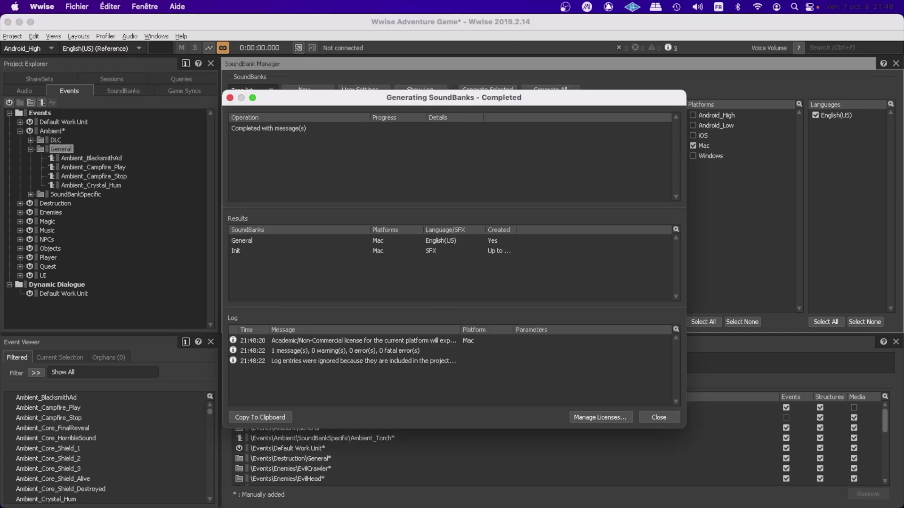
click(658, 418)
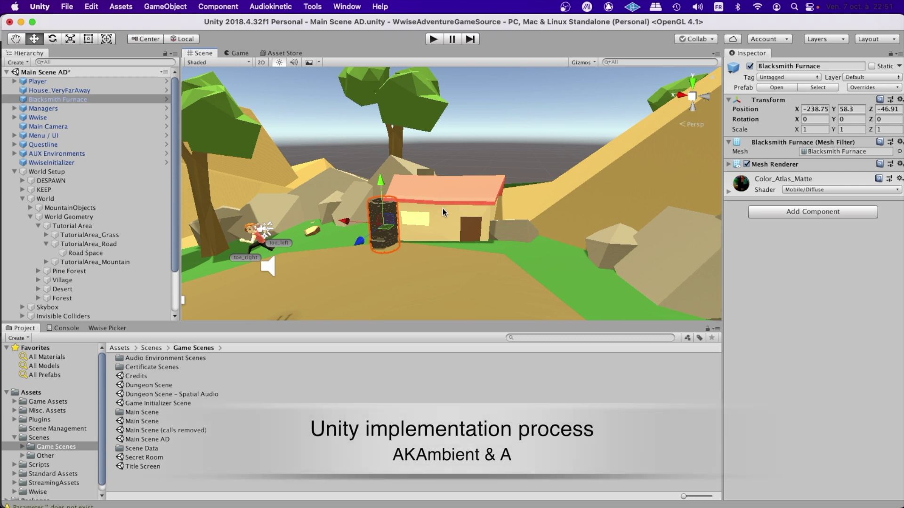
Step: In the Unity scene, add an AkAmbient component to the House_VeryFarAway object
click(443, 211)
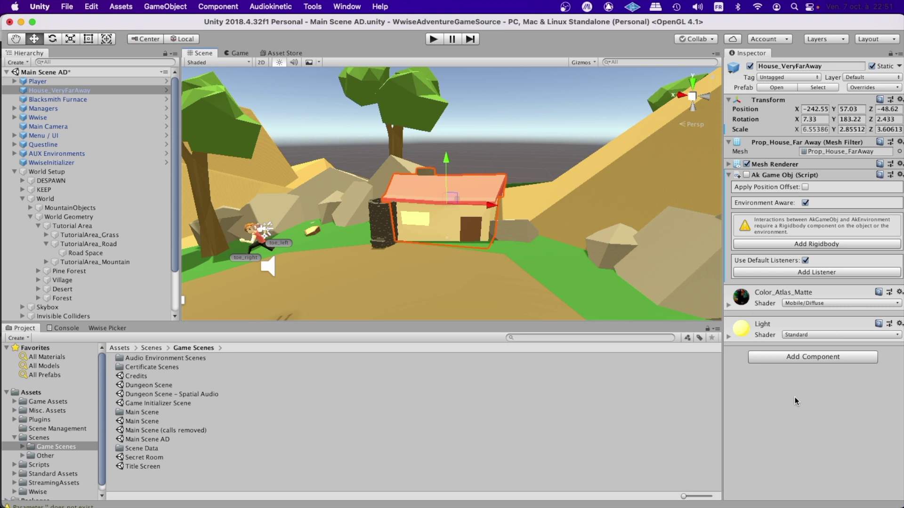
click(799, 359)
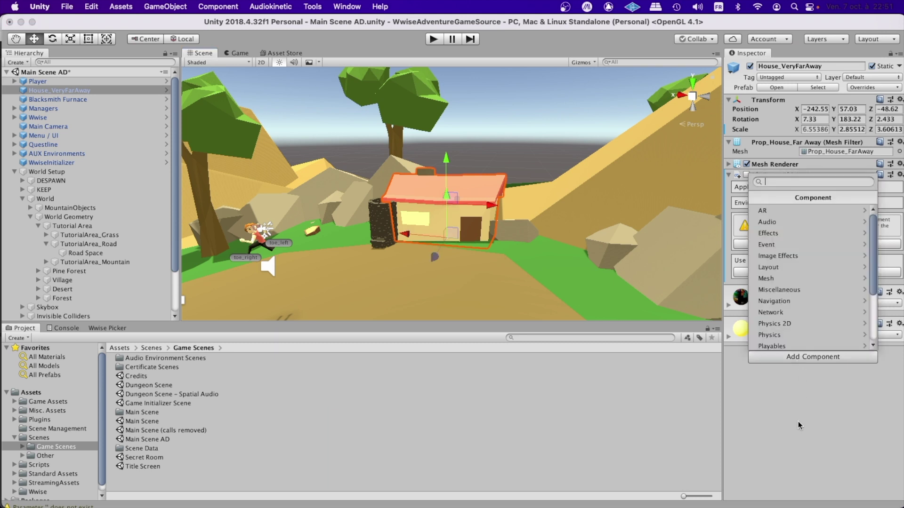
text(Ak am)
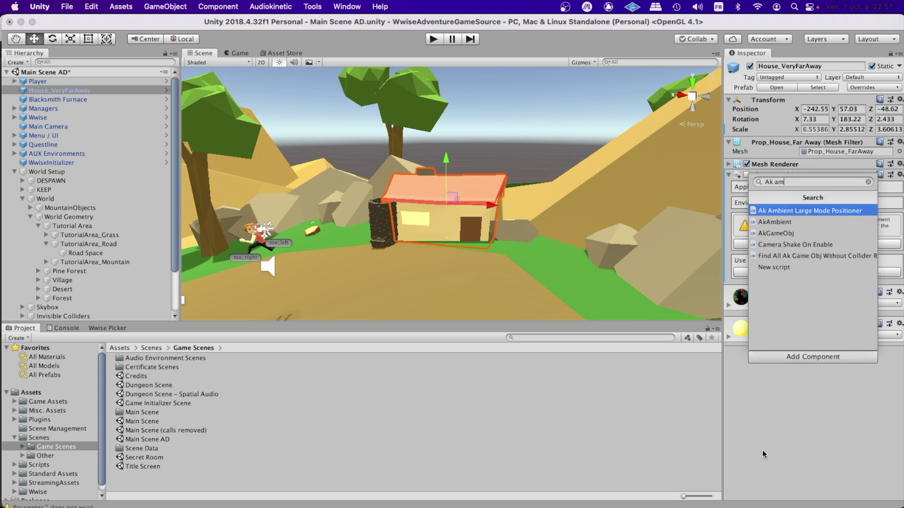
text(bient)
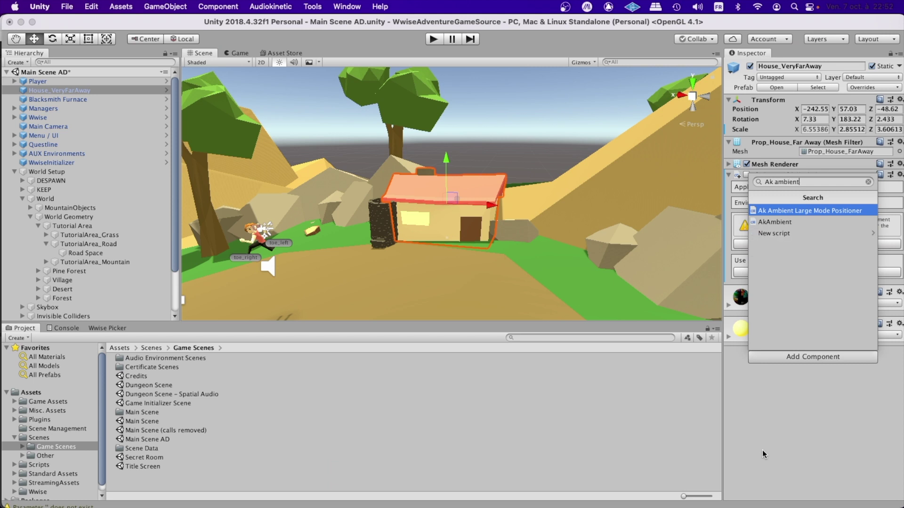
click(776, 222)
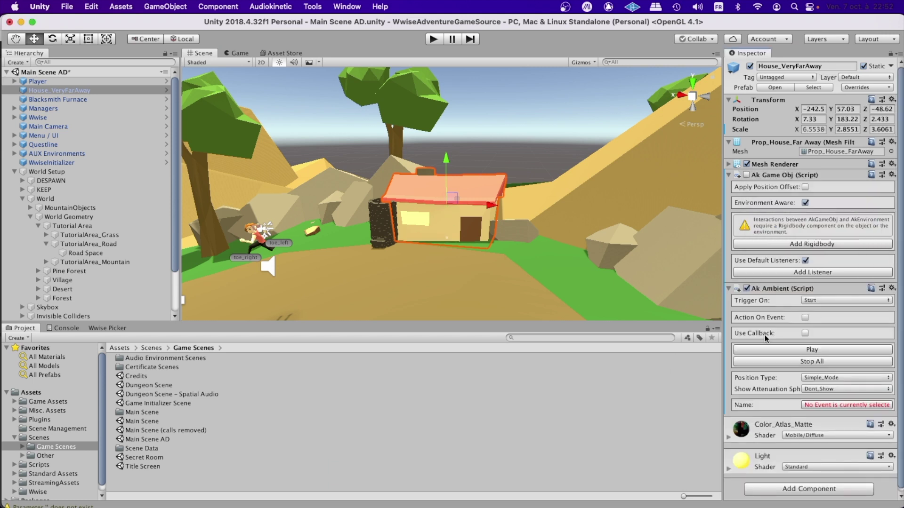
Step: Assign the Ambient_BlacksmithAd event from the General folder to the house's Ak Ambient component
click(868, 406)
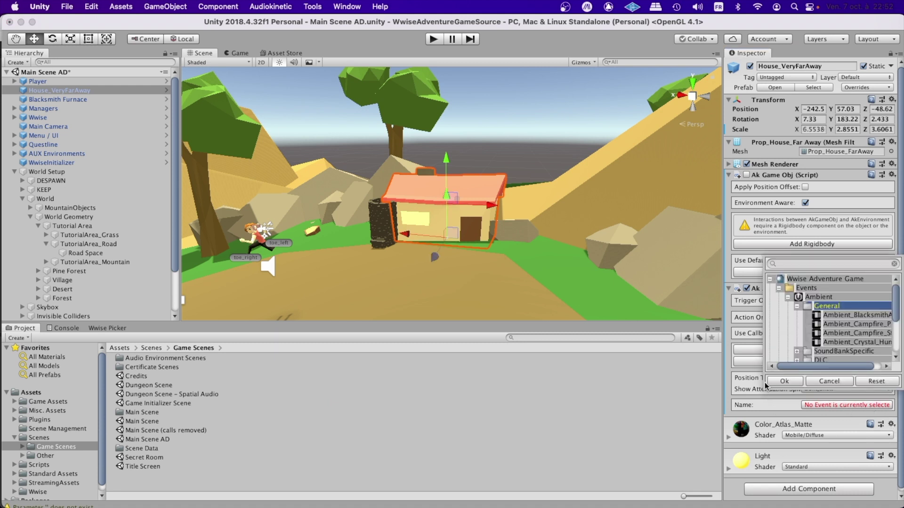
drag(818, 367, 825, 367)
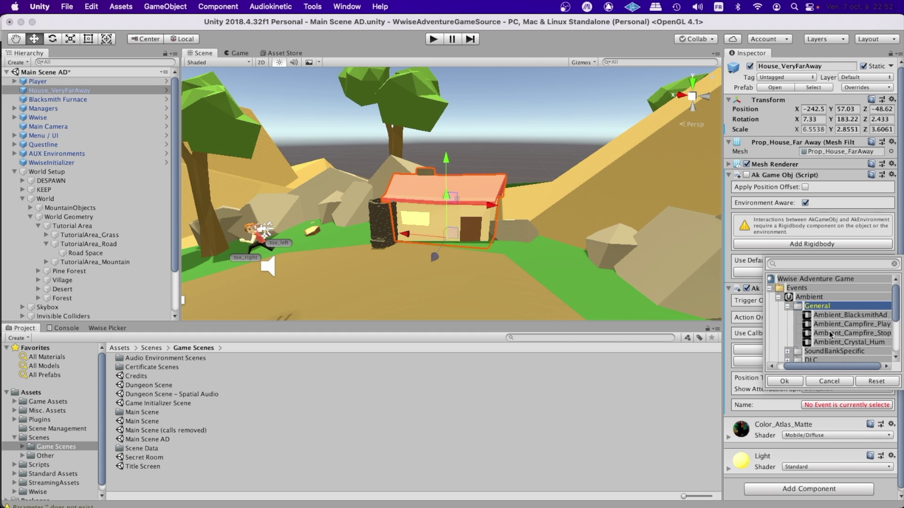
click(837, 315)
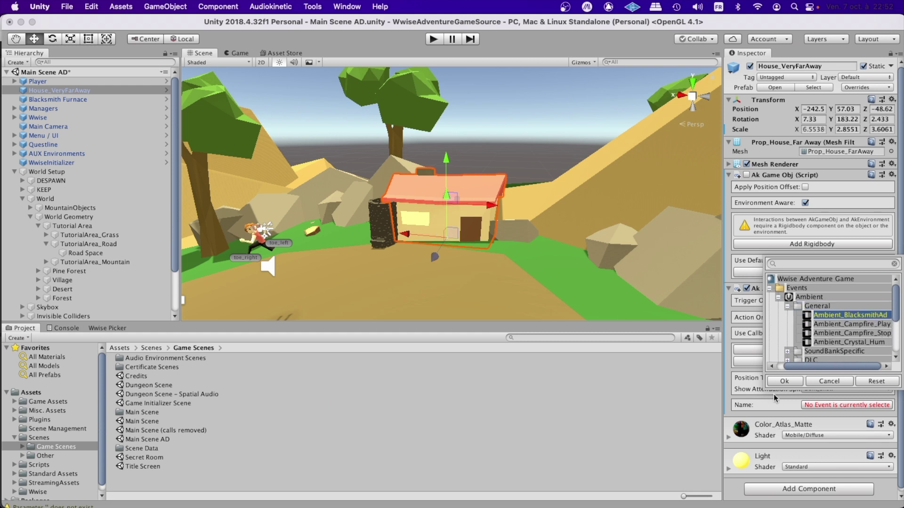
click(784, 382)
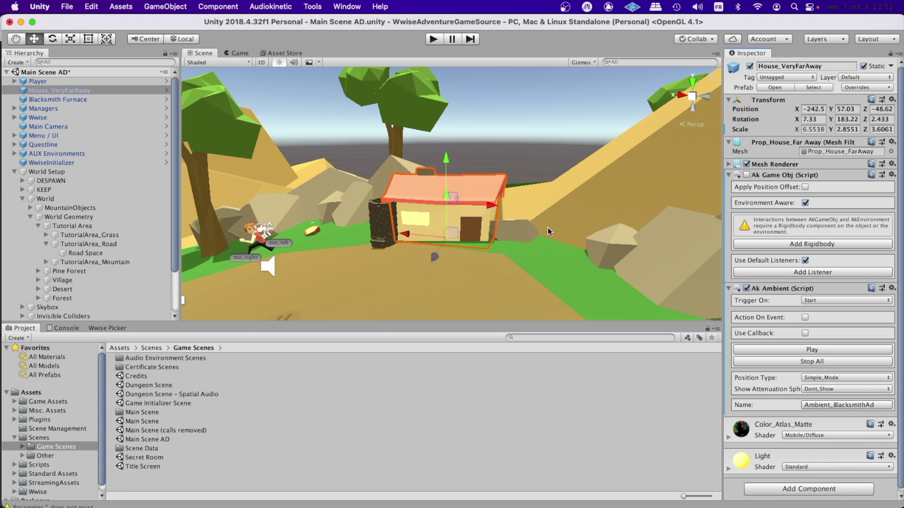
Step: Set the house's Ak Ambient attenuation sphere display to Current_Event_Only and check its surroundings in the scene
mouse_move(549, 231)
alt+mouse_down()
mouse_move(539, 230)
mouse_move(550, 230)
alt+mouse_up()
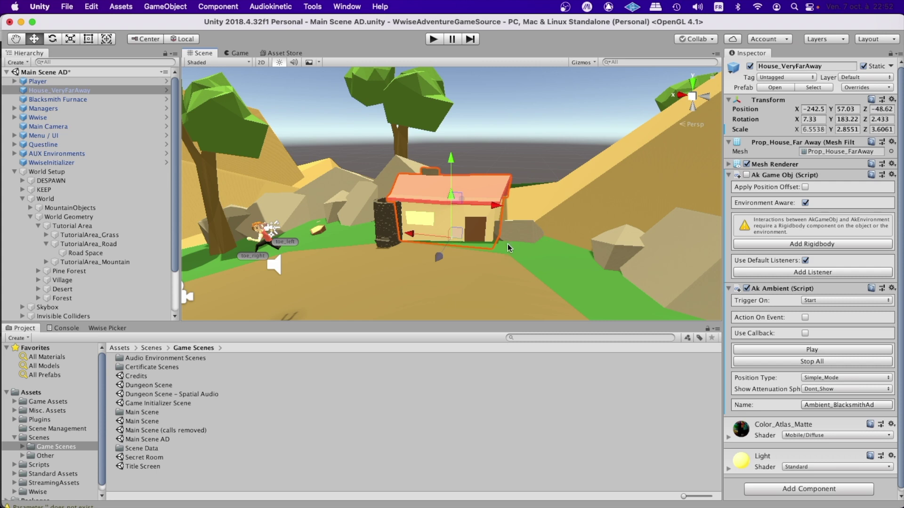
right_drag(500, 256, 554, 197)
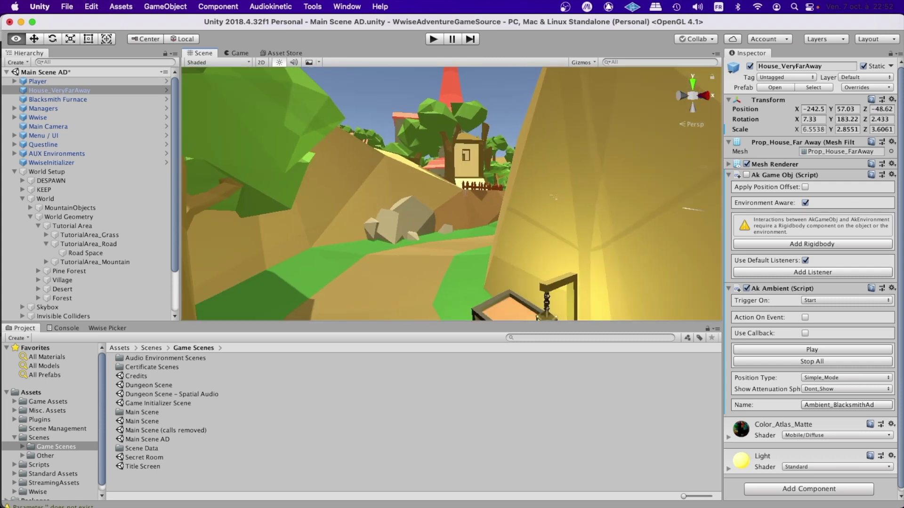
key(w)
right_drag(400, 168, 562, 200)
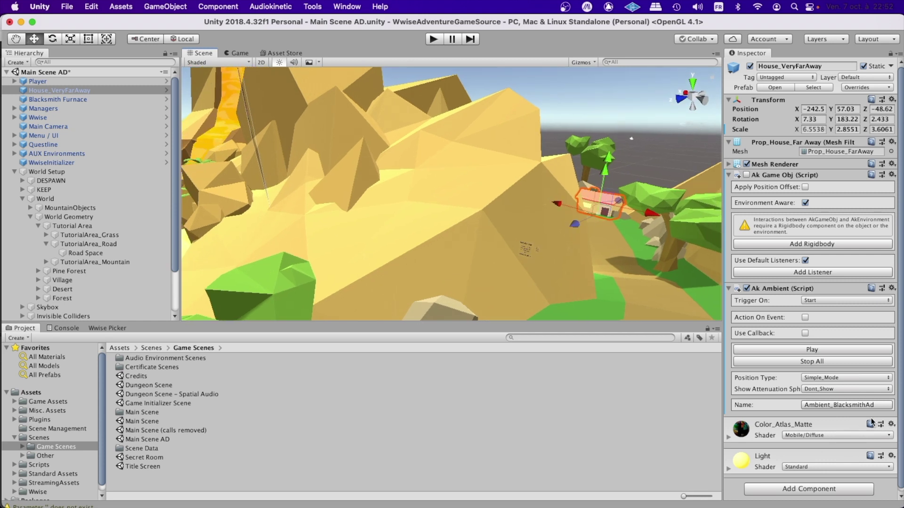
click(869, 390)
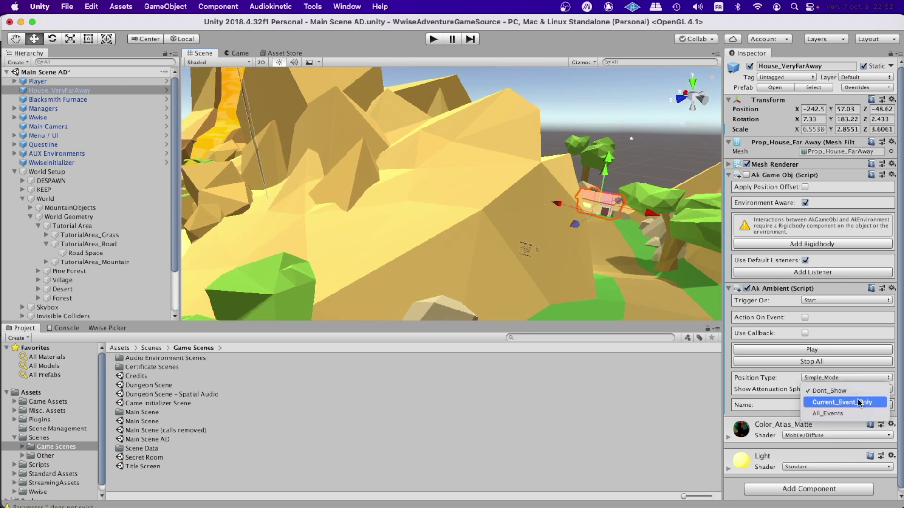
click(857, 400)
right_drag(630, 233, 604, 260)
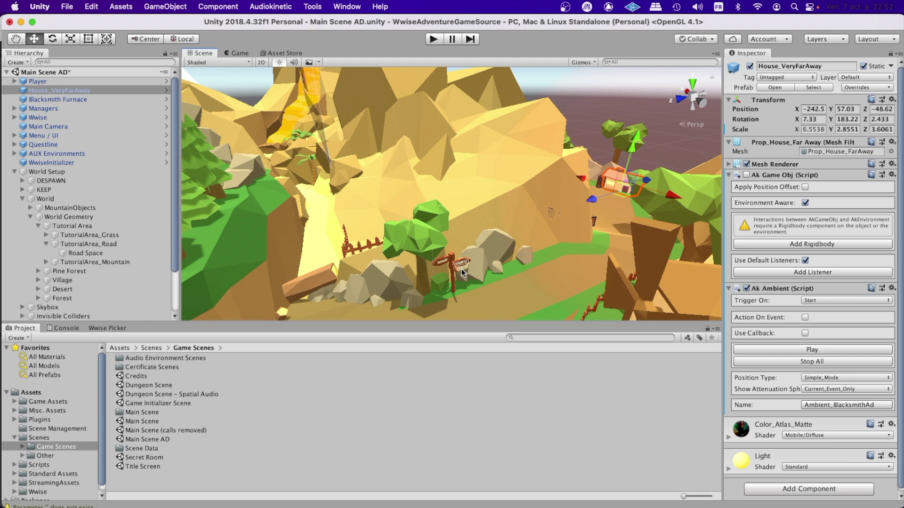
Step: Switch to Wwise, dismiss the SoundBank generation report and open the Blacksmith Ambiance actor-mixer's positioning settings
click(740, 484)
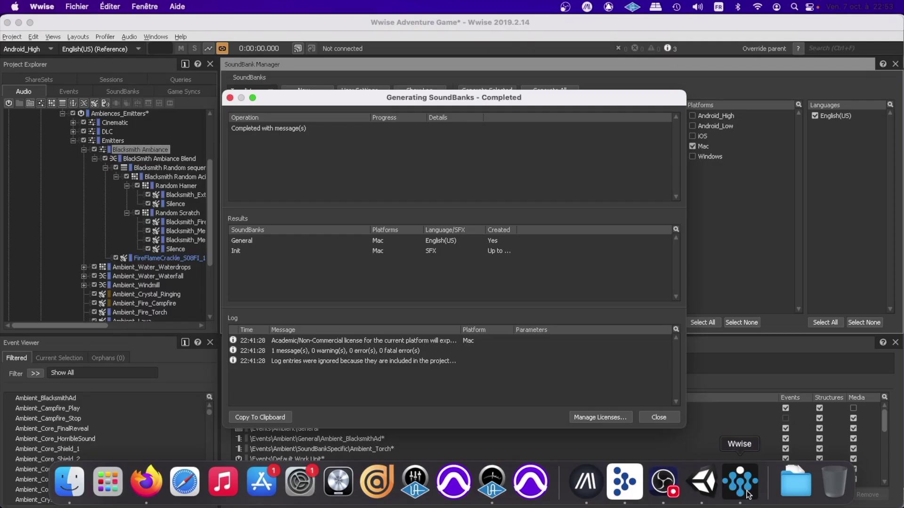
click(659, 419)
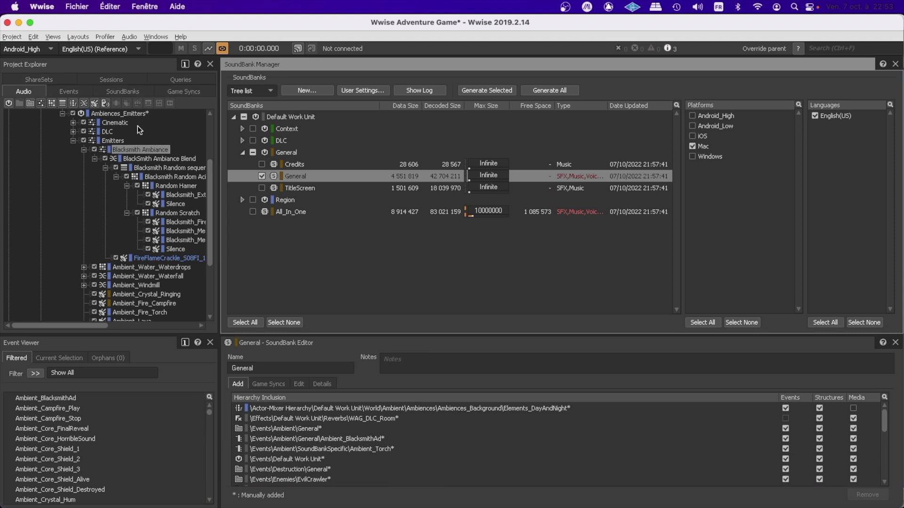
key(F5)
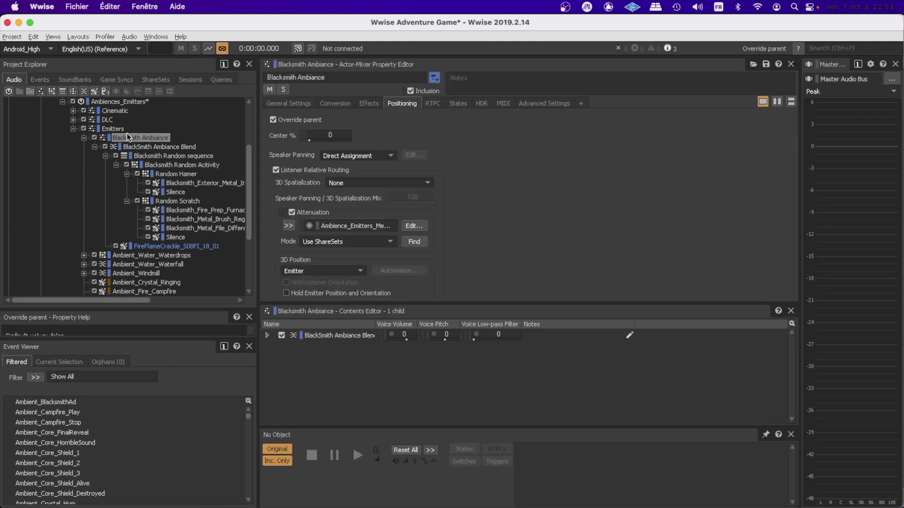
click(113, 128)
click(124, 137)
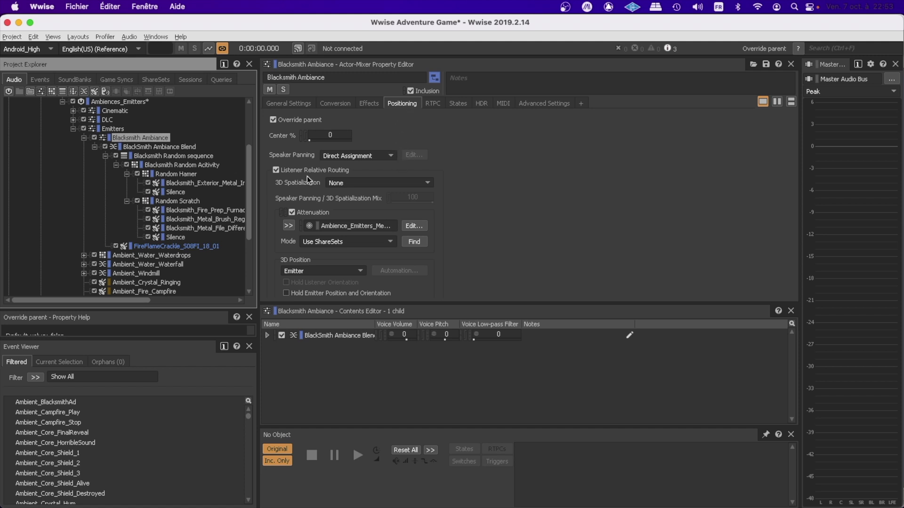
Step: Try the Ambience_Emitters_Large_5_50 attenuation on Blacksmith Ambiance, and reassign Ambience_Emitters_Medium_5_30
click(288, 226)
mouse_move(321, 271)
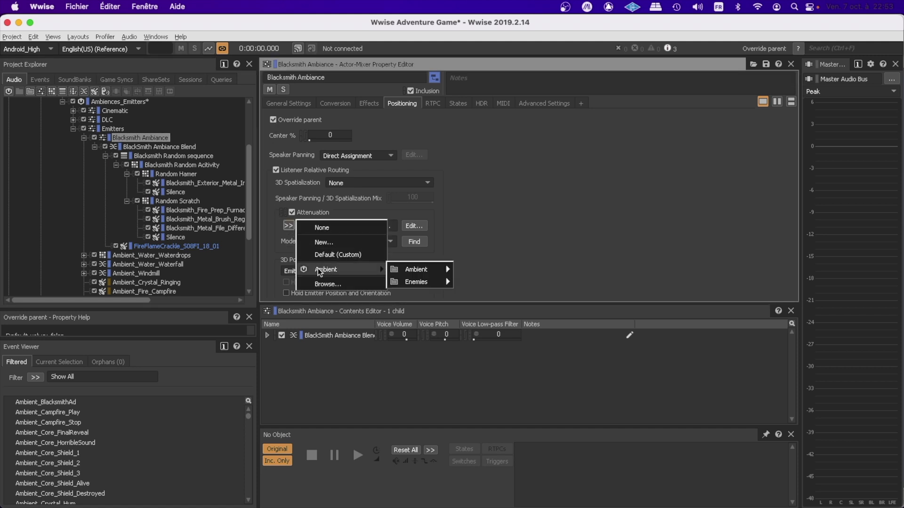
mouse_move(421, 271)
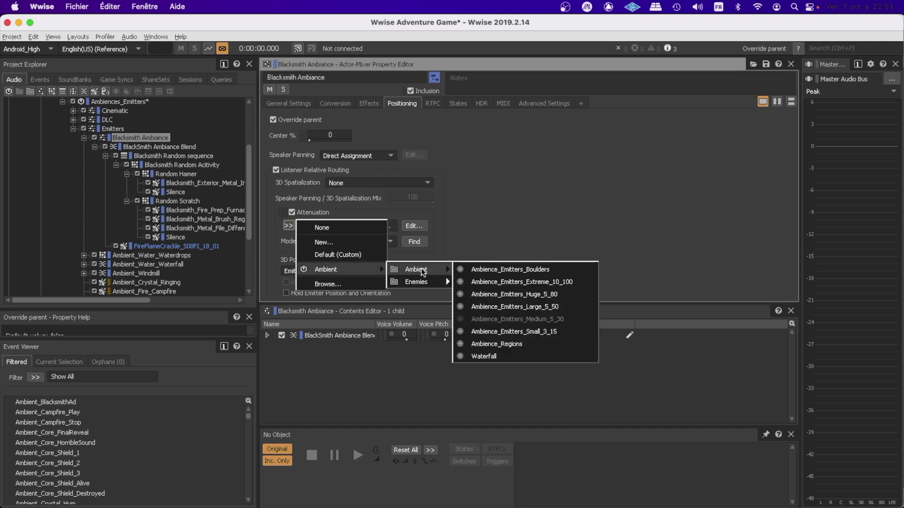
click(514, 307)
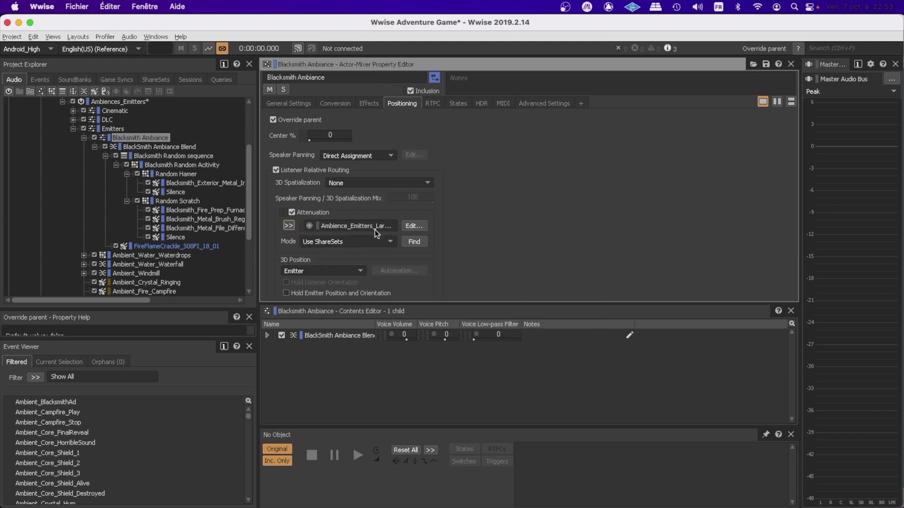
click(288, 227)
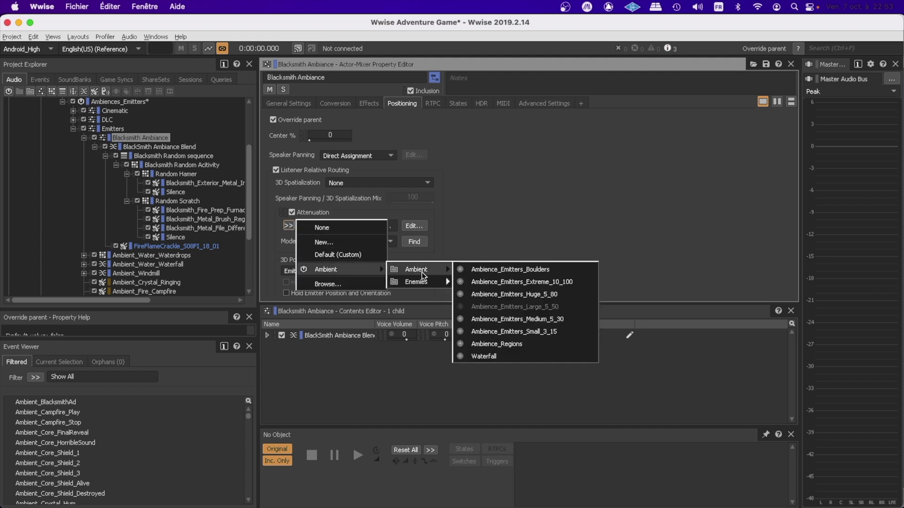
click(519, 319)
Step: Set the max distance of the Ambience_Emitters_Medium_5_30 attenuation to 50 and close its editor
click(413, 226)
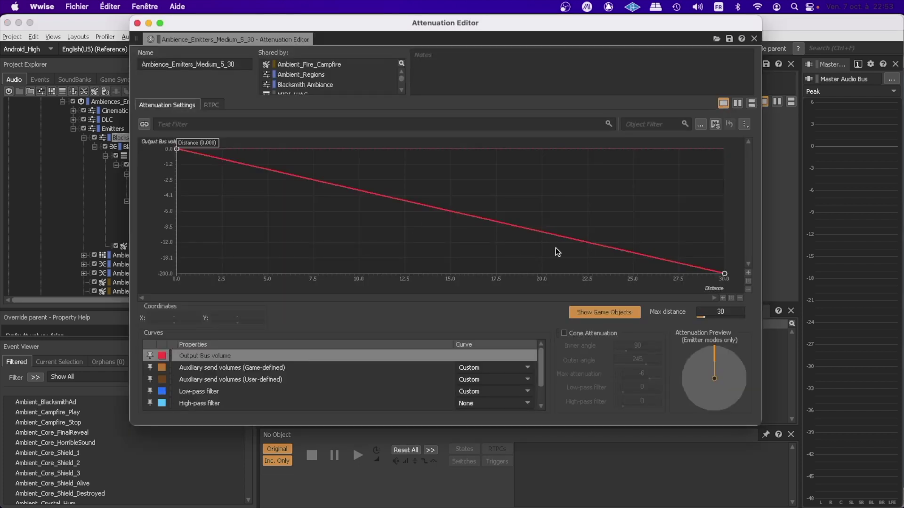
click(719, 312)
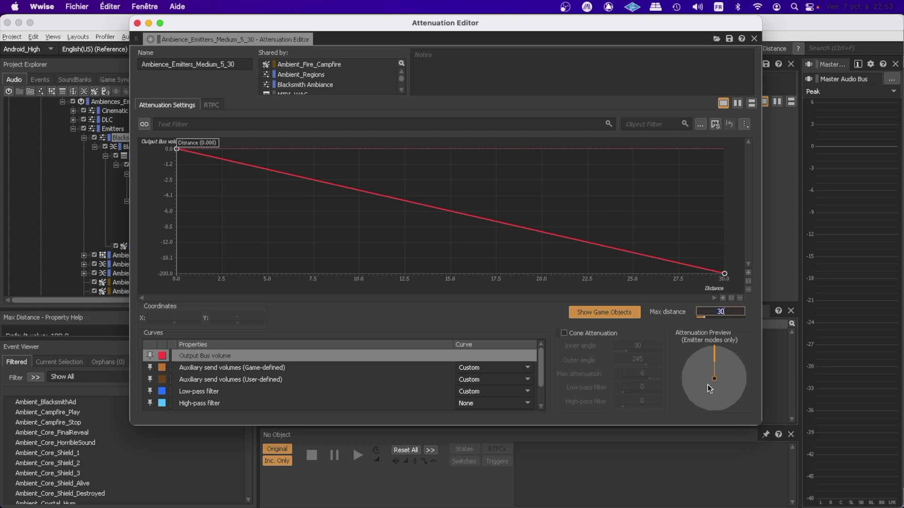
text(50)
key(Return)
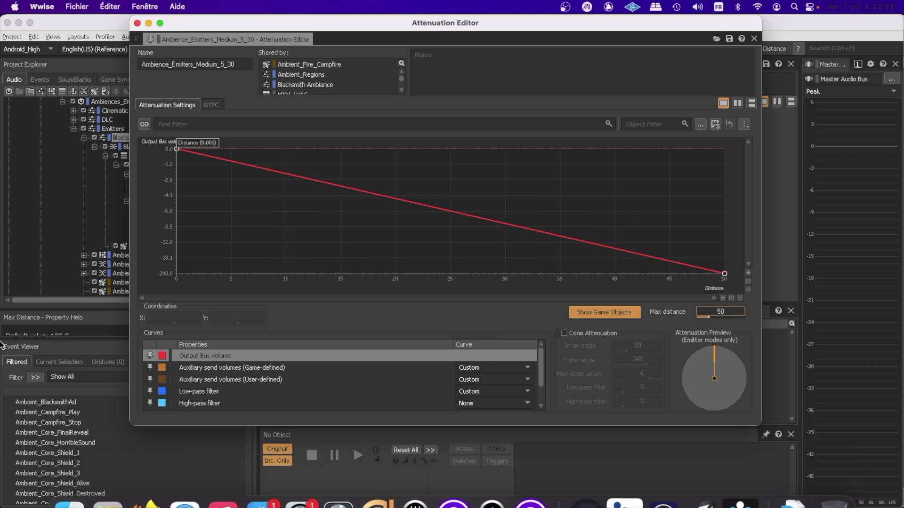
click(137, 23)
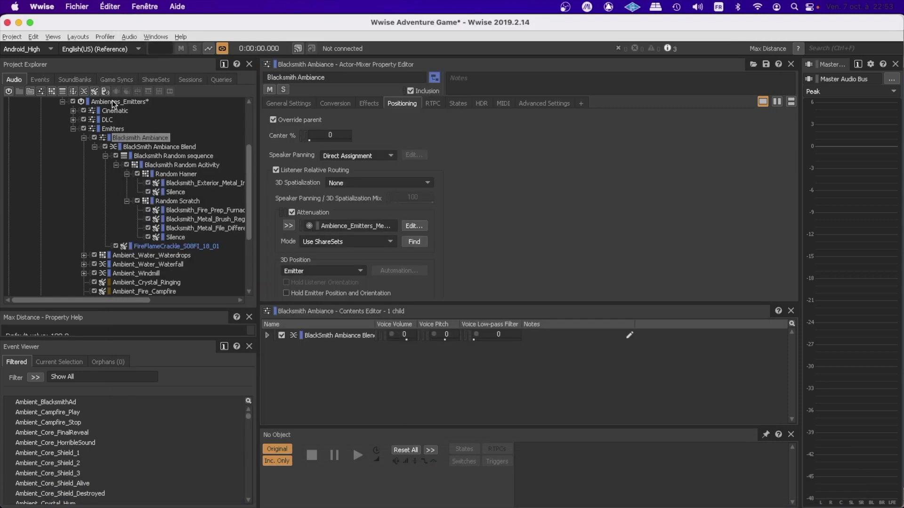
Step: Regenerate the General SoundBank for Mac and dismiss the generation report
key(F7)
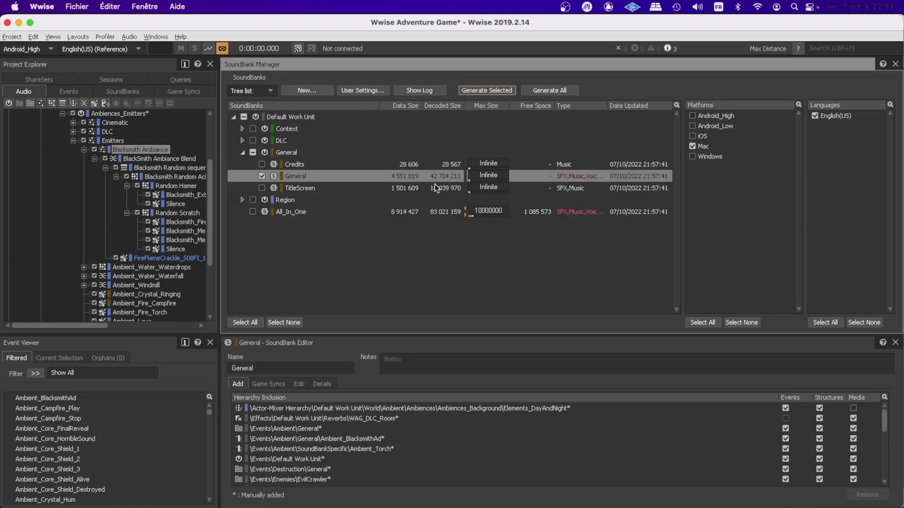
click(498, 92)
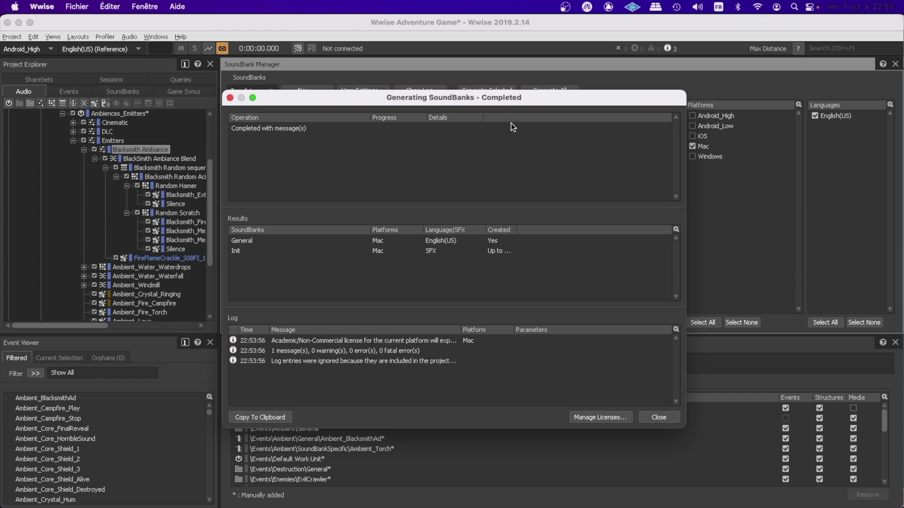
click(657, 417)
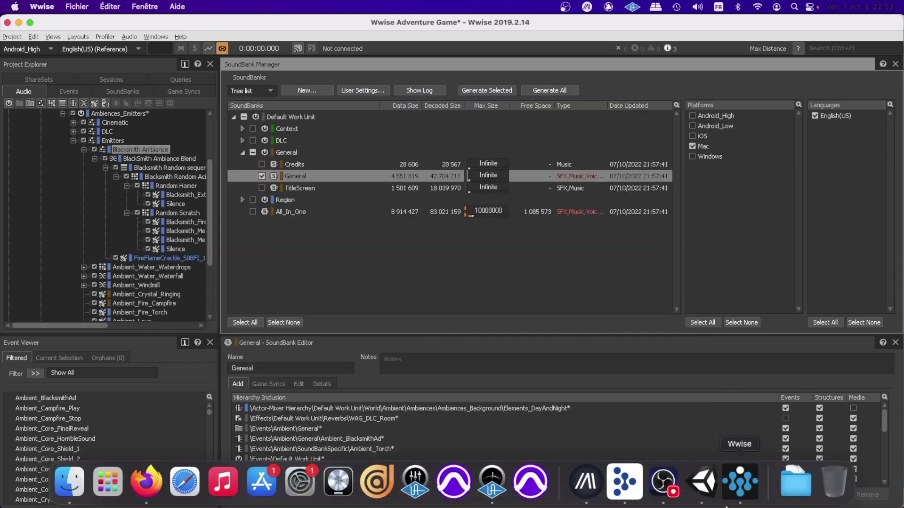
Step: Switch to Unity, show the Wwise Picker and examine the road around the house in the scene
click(700, 480)
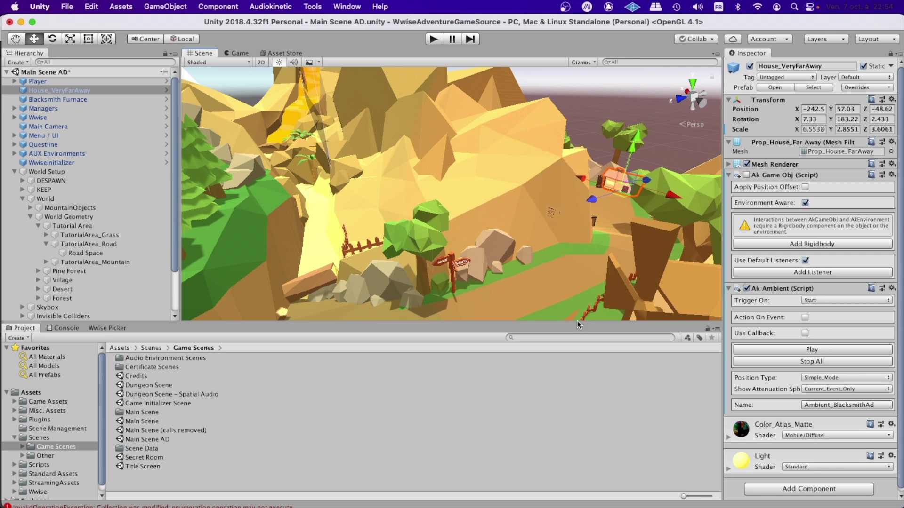
click(109, 328)
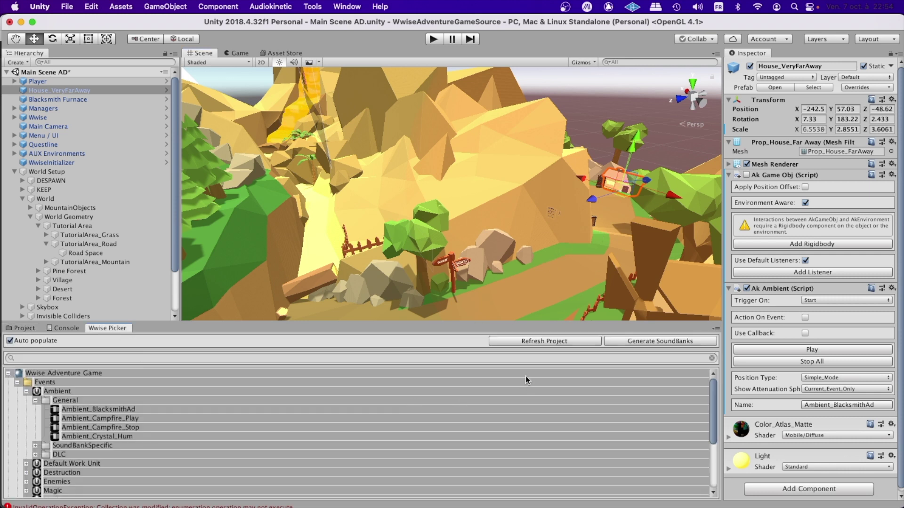
key(alt)
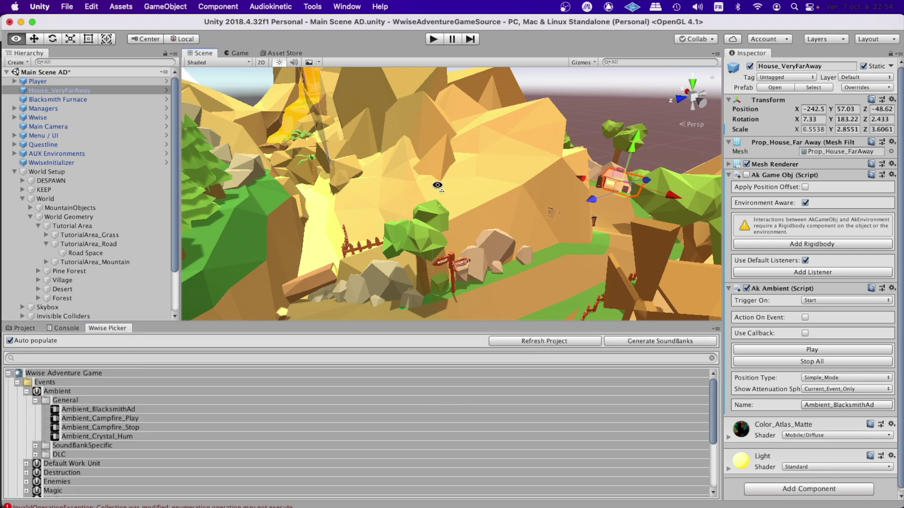
alt+drag(438, 185, 491, 248)
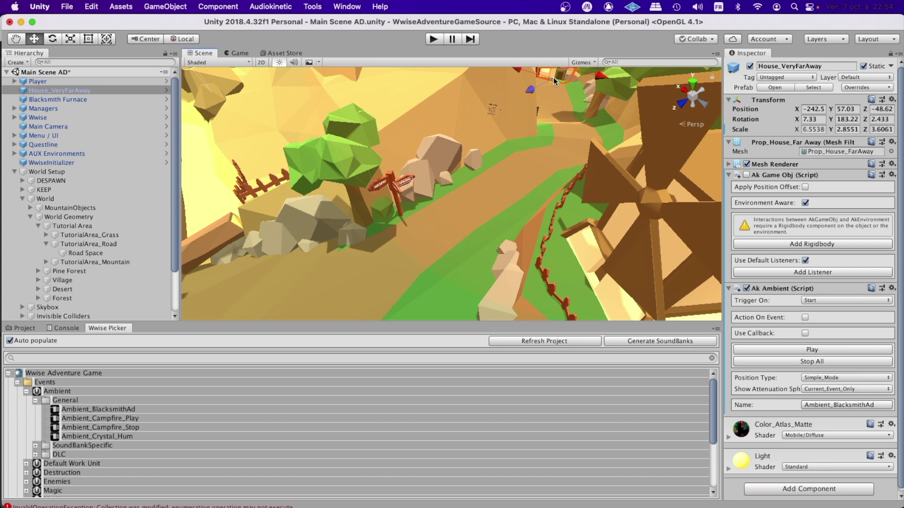
Step: Run the game and move the character along the road to the blacksmith house to listen to its ambience
key(super+p)
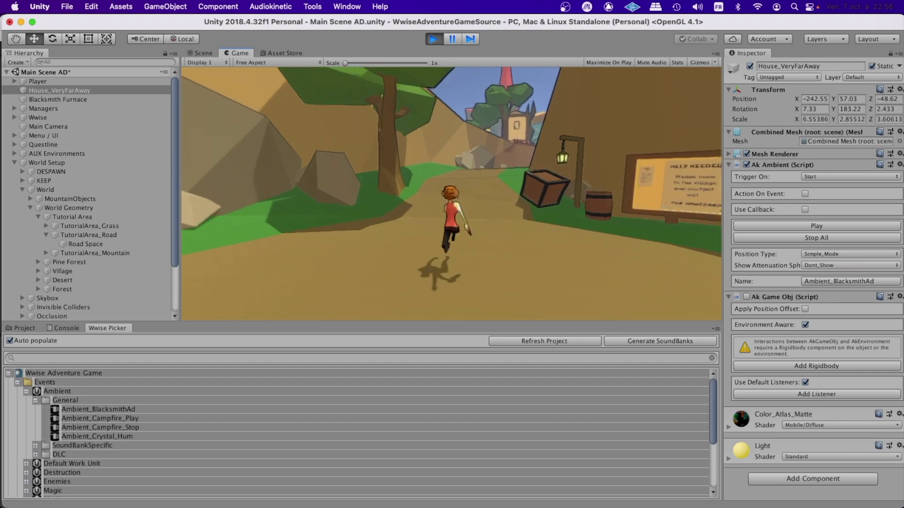
key(w)
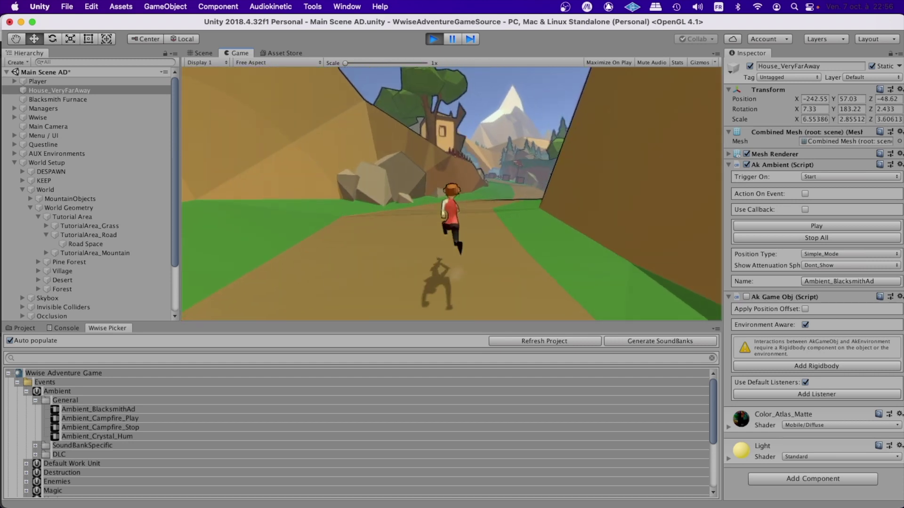
key(w)
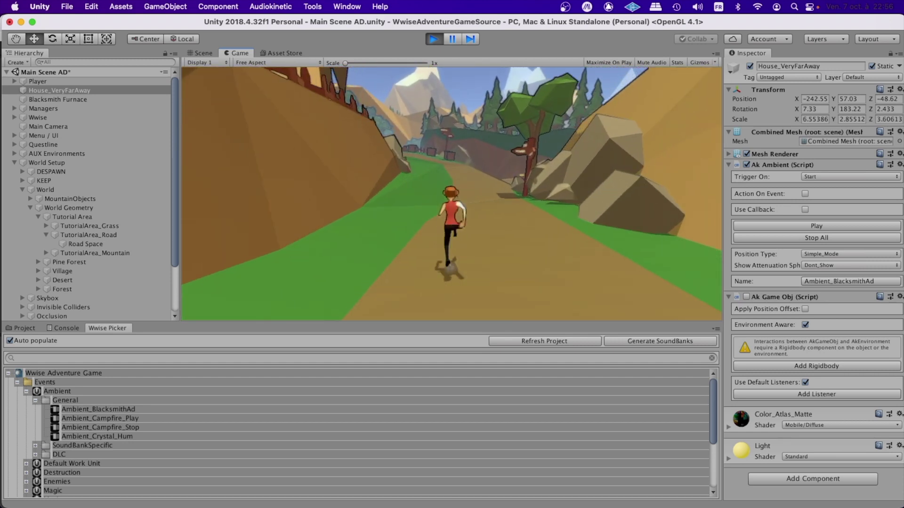
key(w)
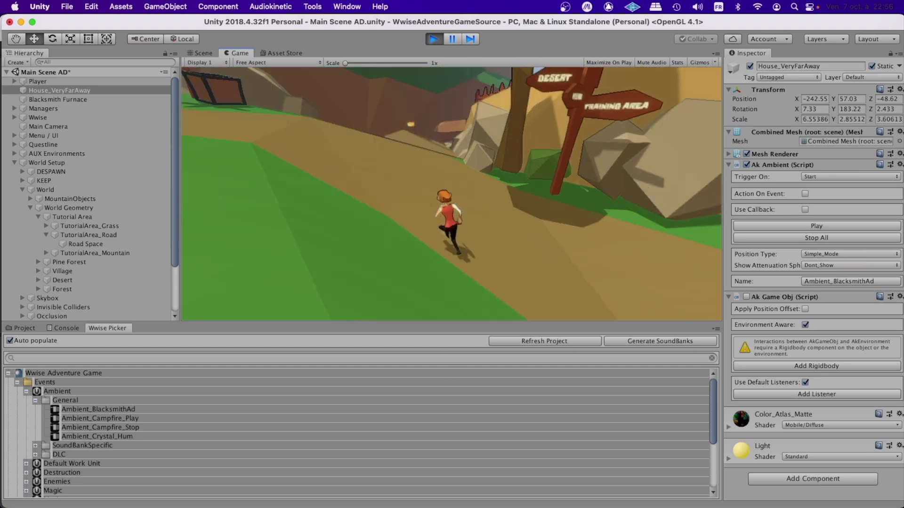
key(w)
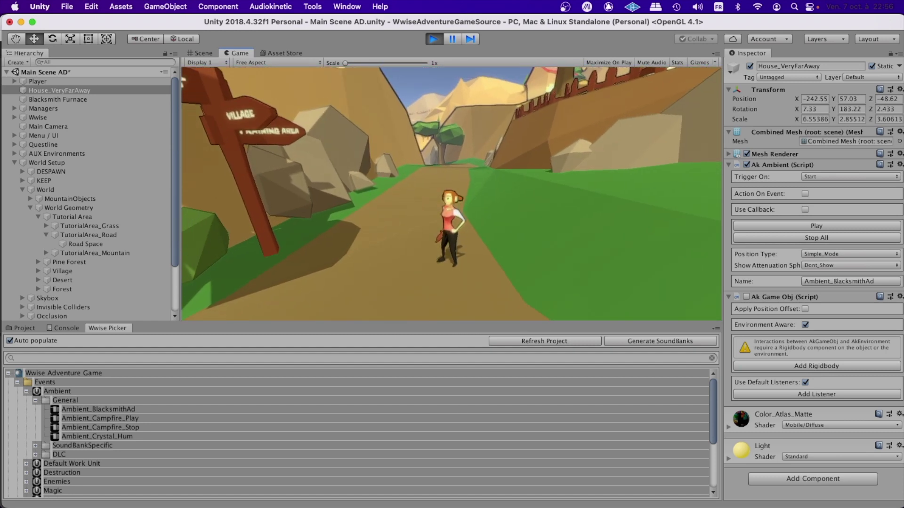
key(w)
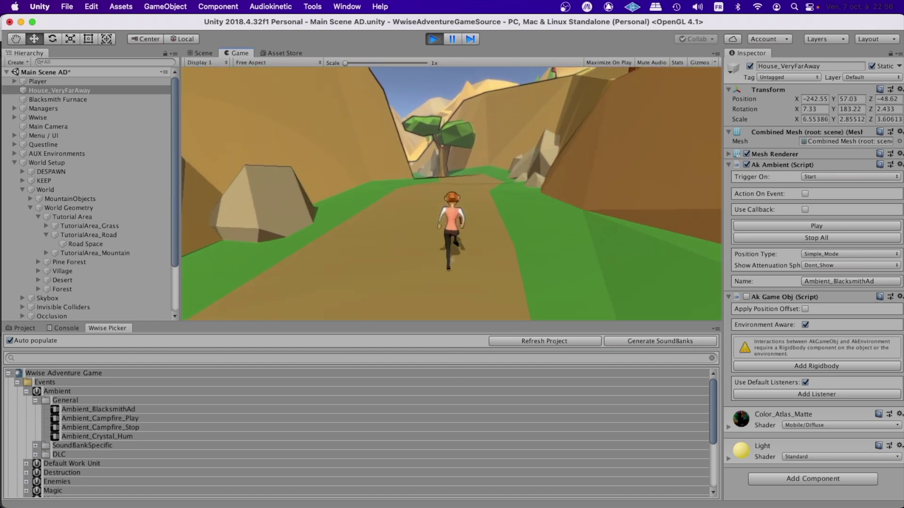
key(w)
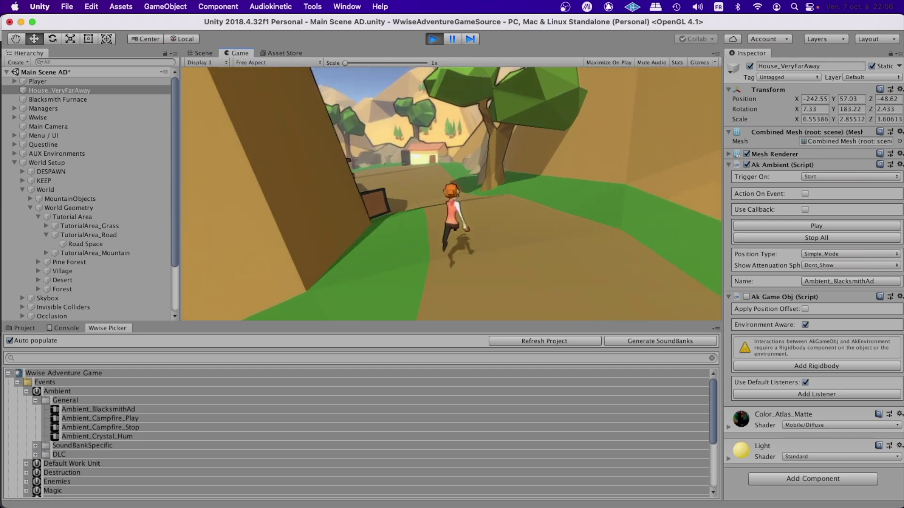
key(w)
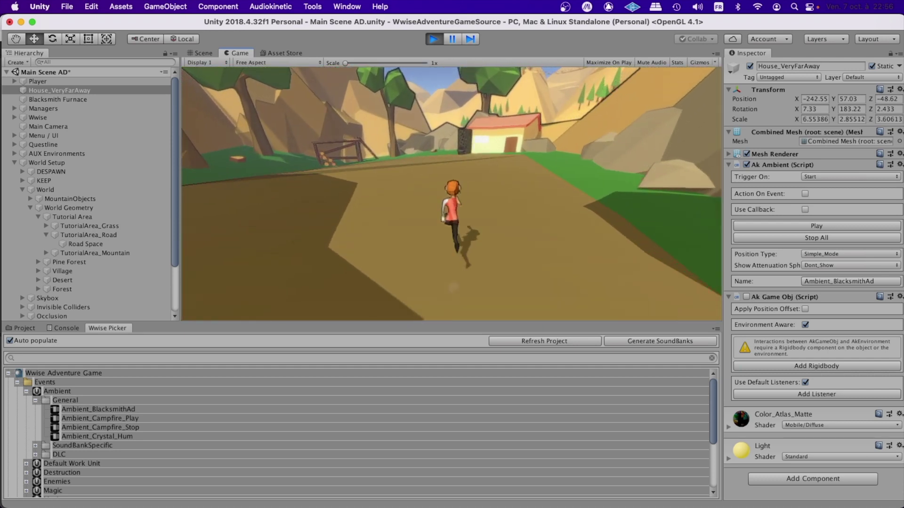
key(w)
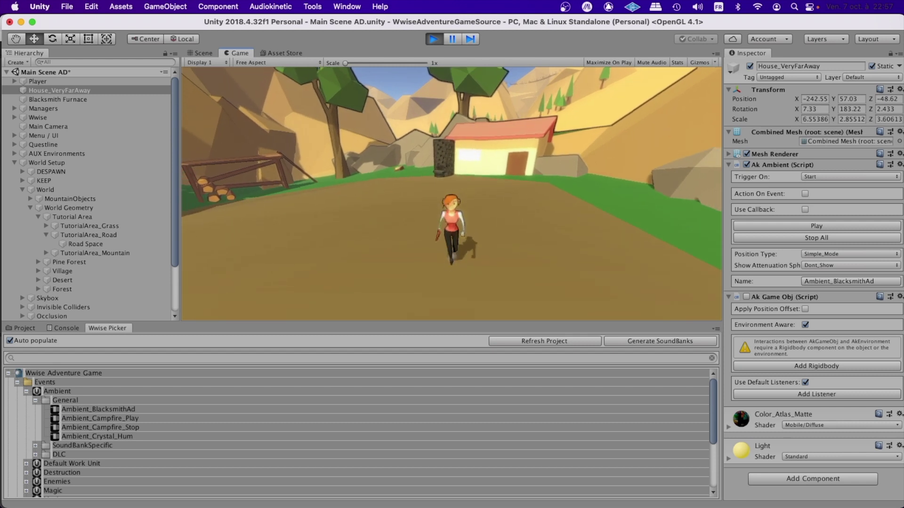
Step: Walk the character away from the blacksmith house, past the lantern and crate, to hear the ambience fade with distance
key(s)
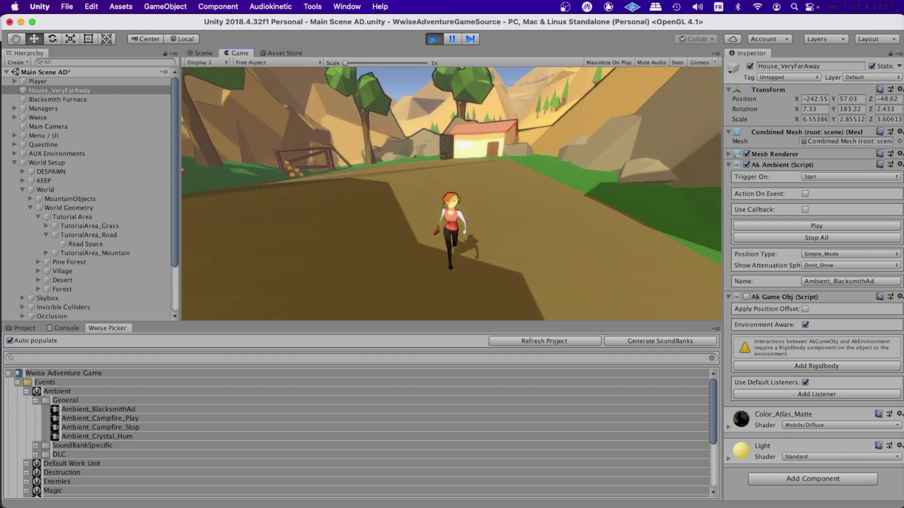
key(s)
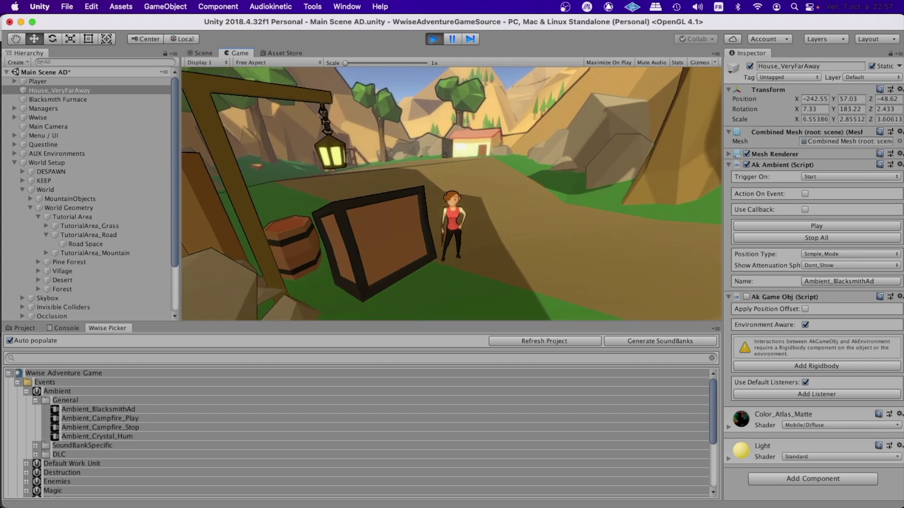
key(w)
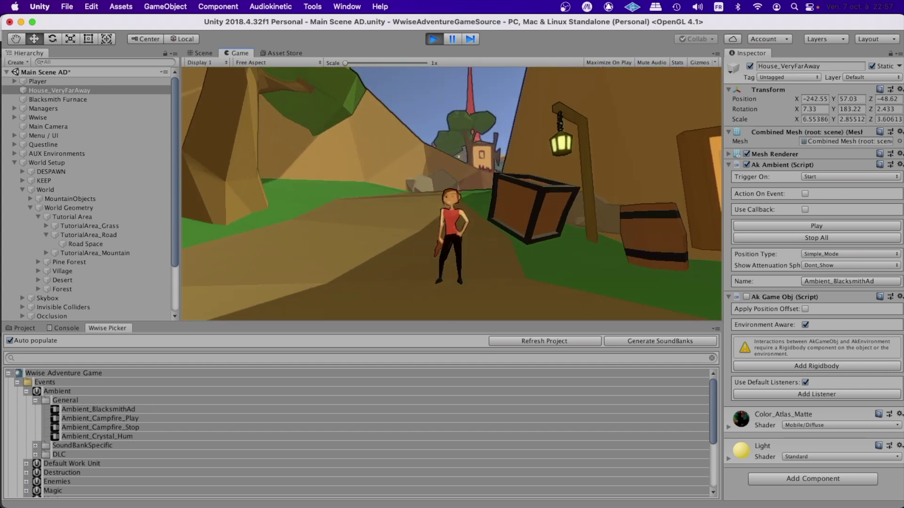
key(w)
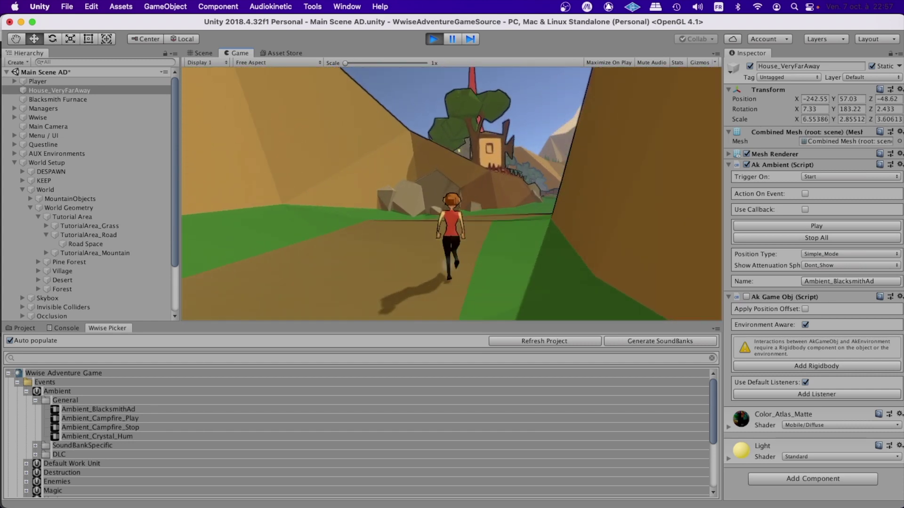
key(w)
key(a)
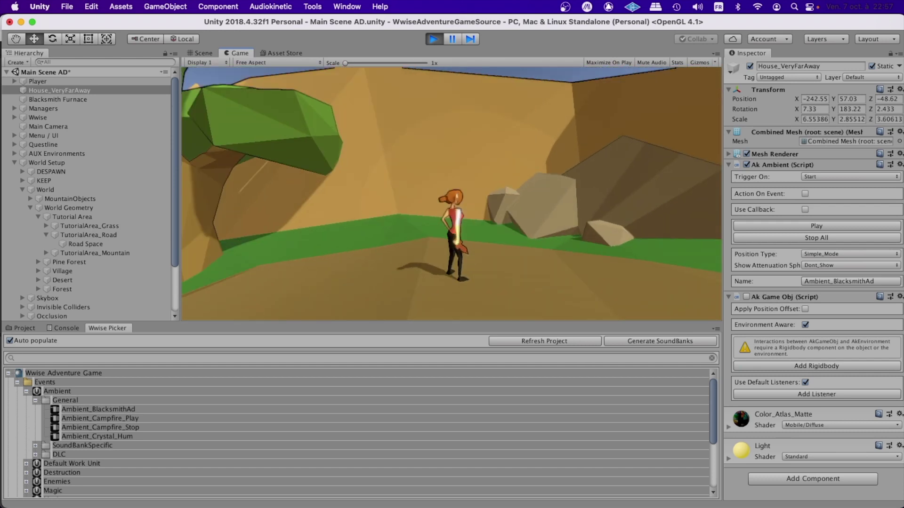
key(s)
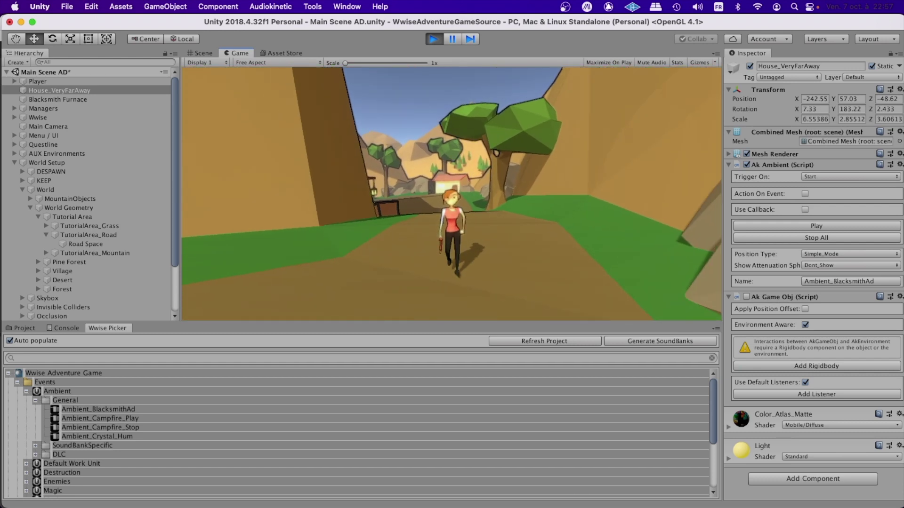
Step: Run the character back along the road to the front wall of the blacksmith house to hear the ambience grow
key(w)
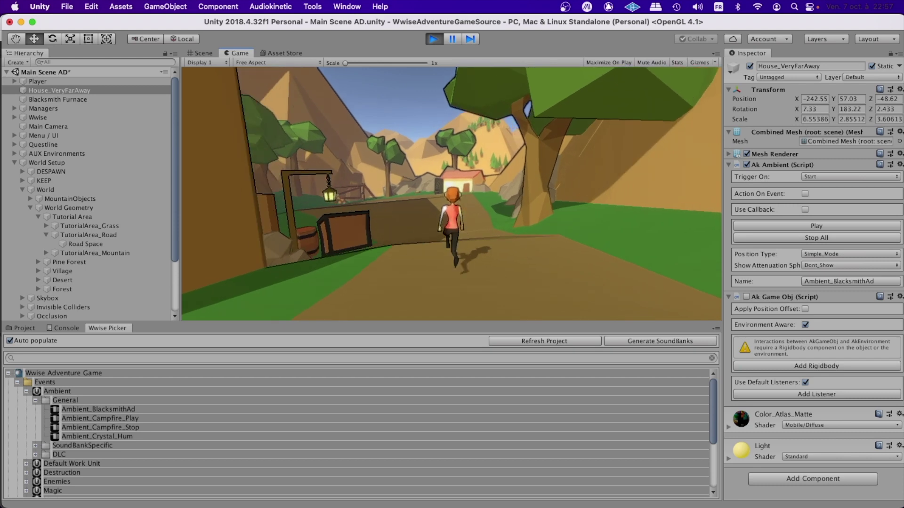
key(w)
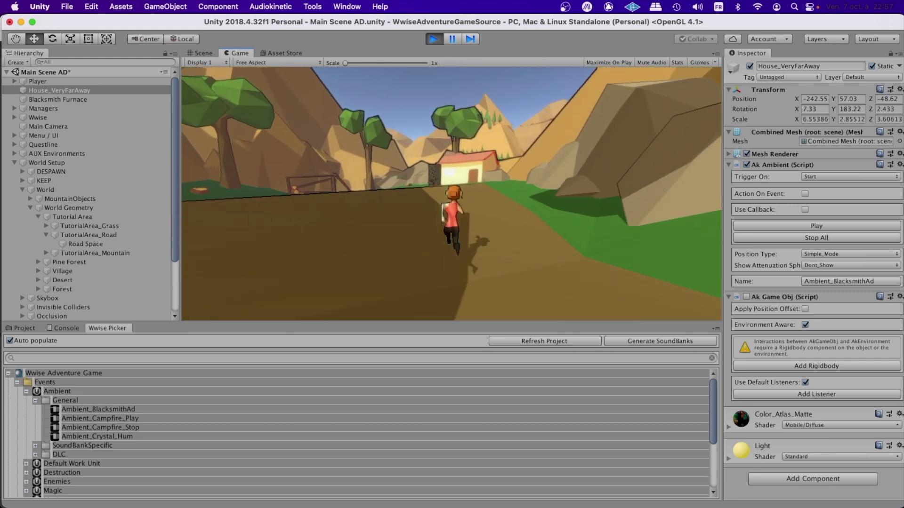
key(w)
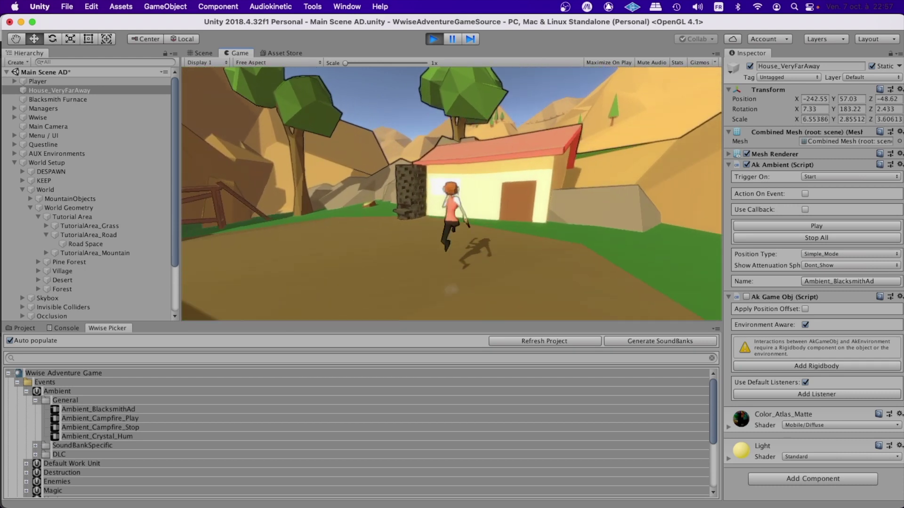
key(w)
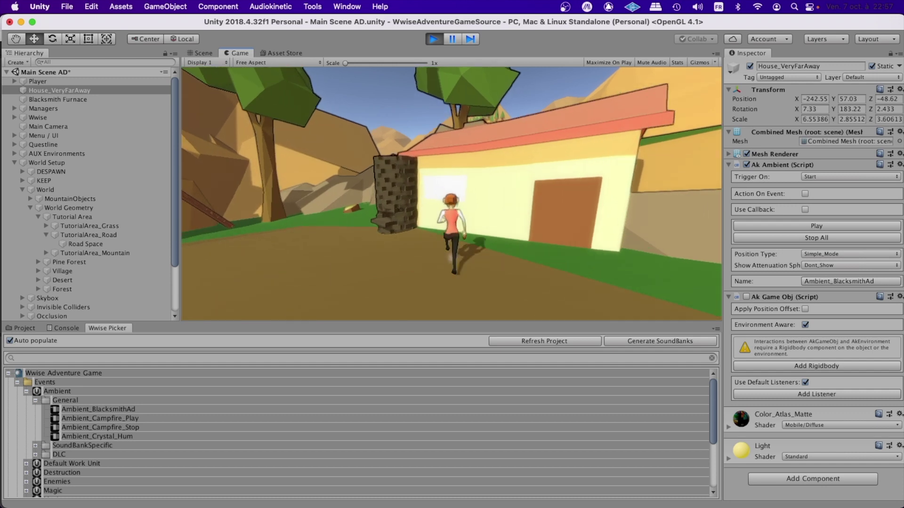
key(w)
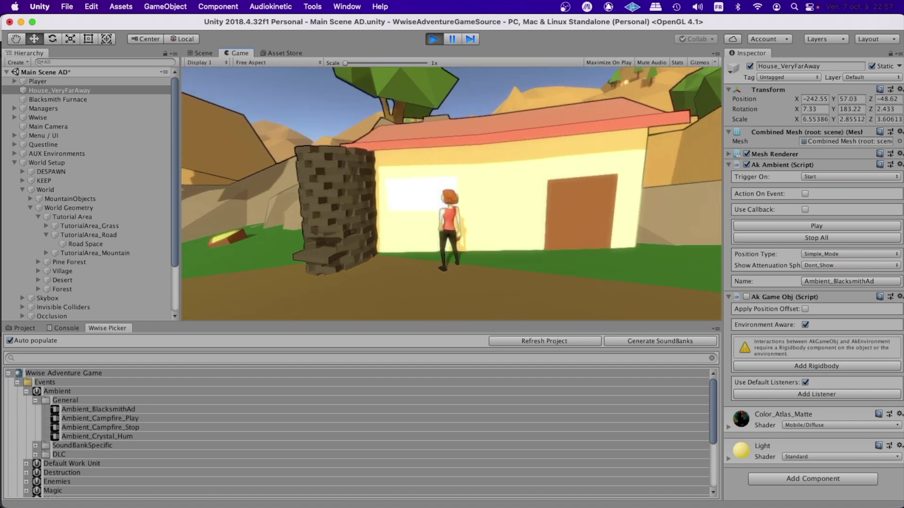
Step: Move the character around the open area between the blacksmith house and the road to compare the ambience at different positions
key(w)
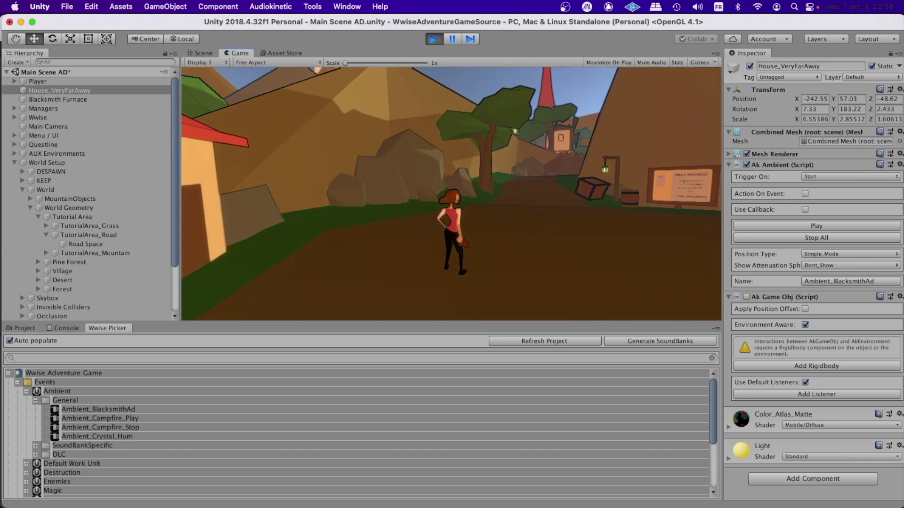
key(w)
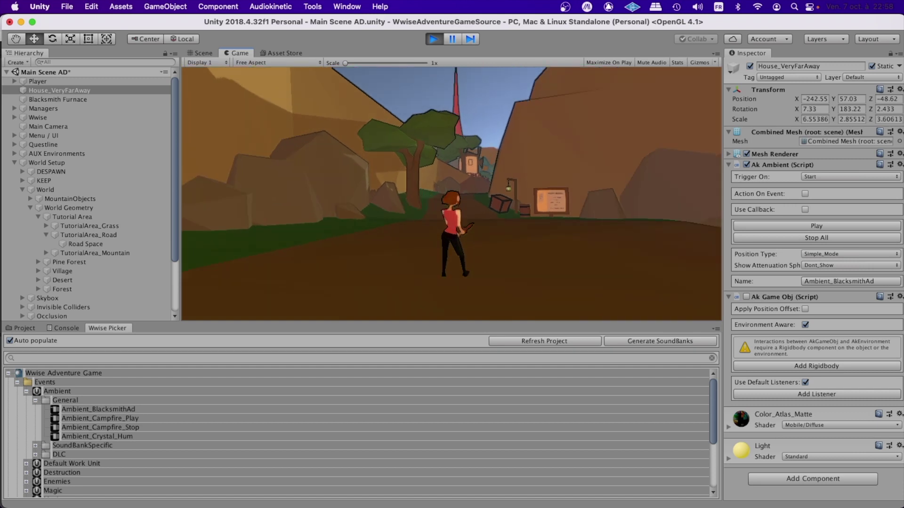
key(w)
key(w)
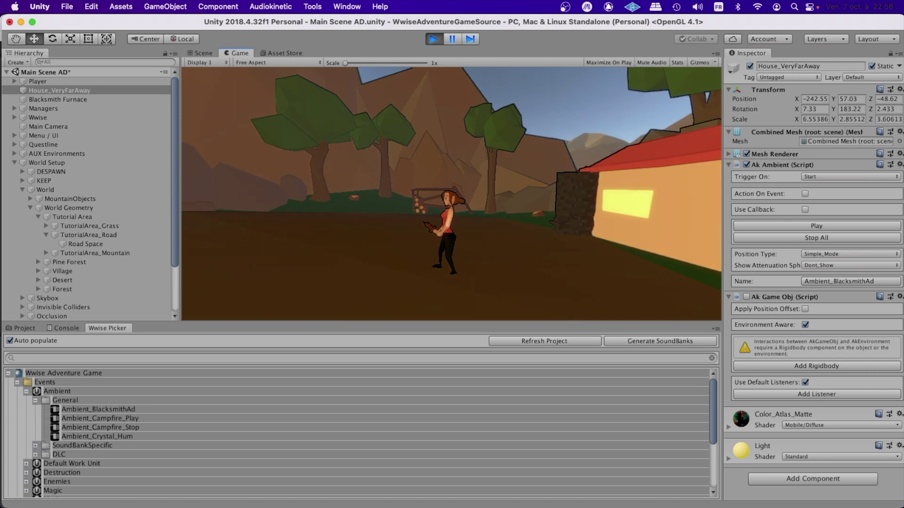
key(w)
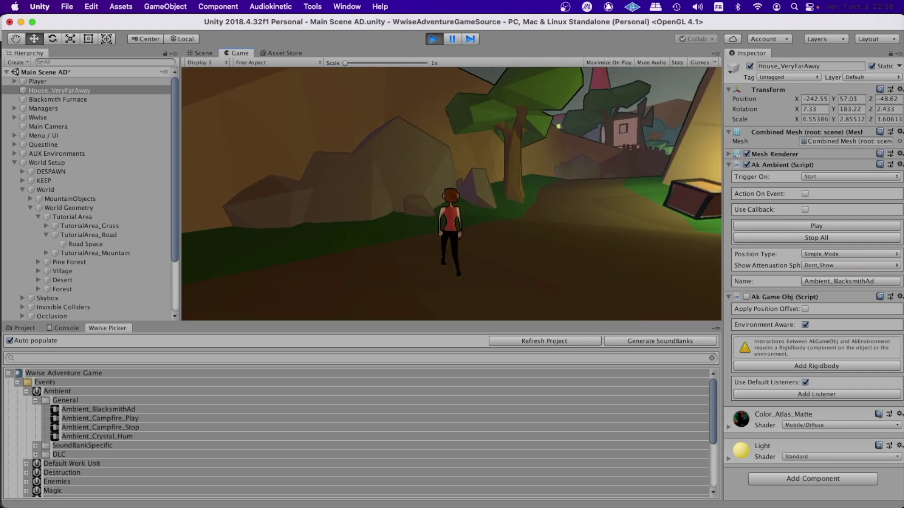
key(w)
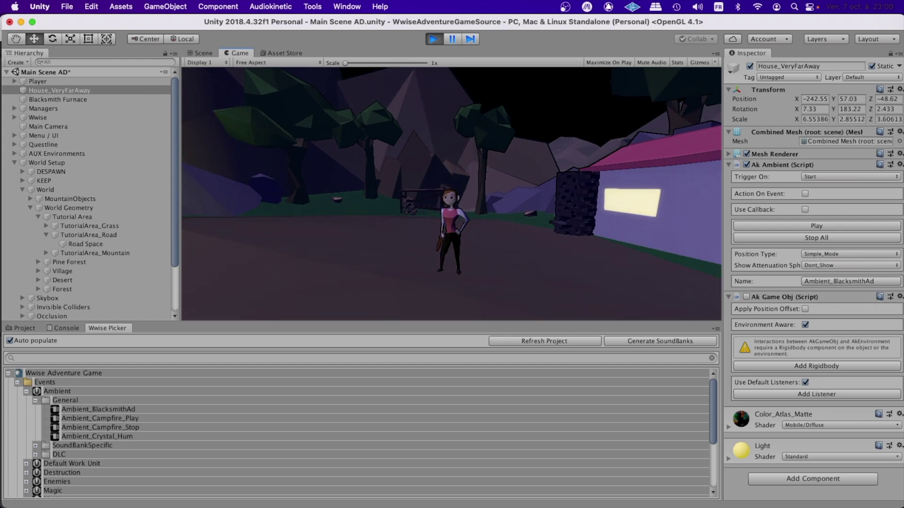
Step: Quit the running game from its pause menu and confirm leaving play mode
key(Escape)
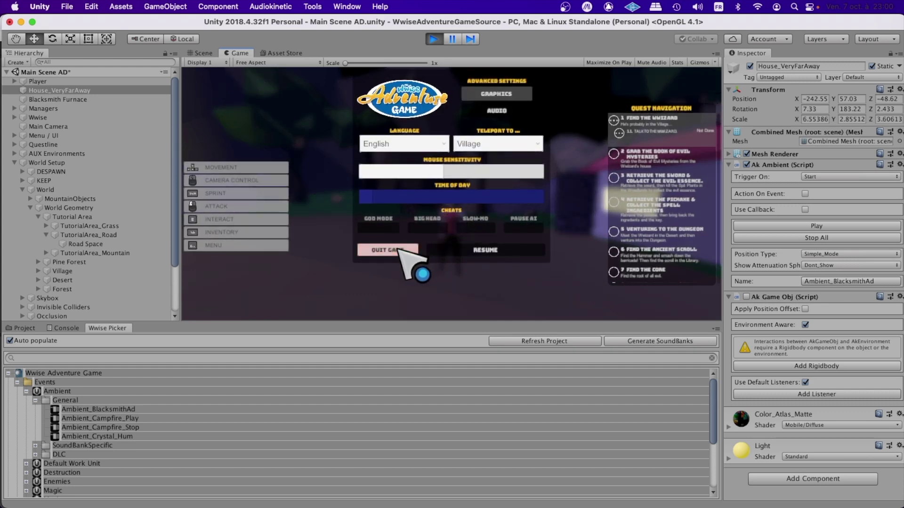
click(399, 251)
click(523, 106)
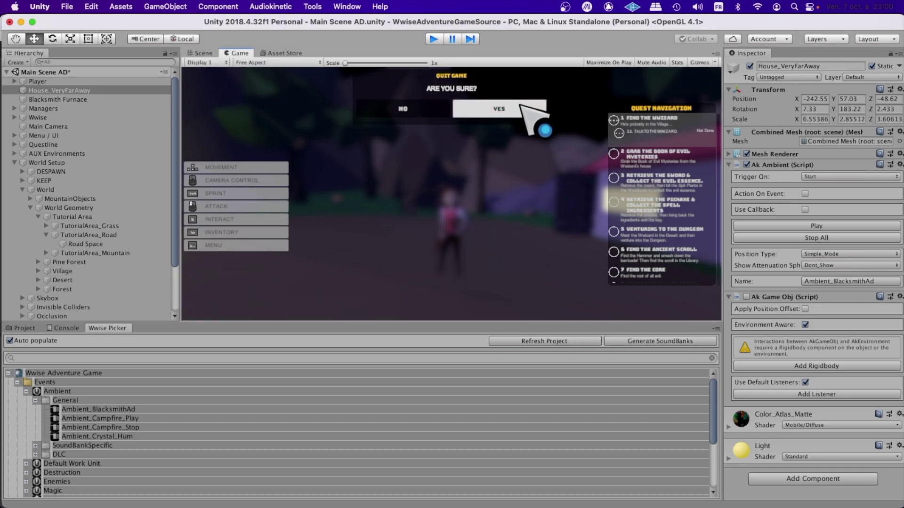